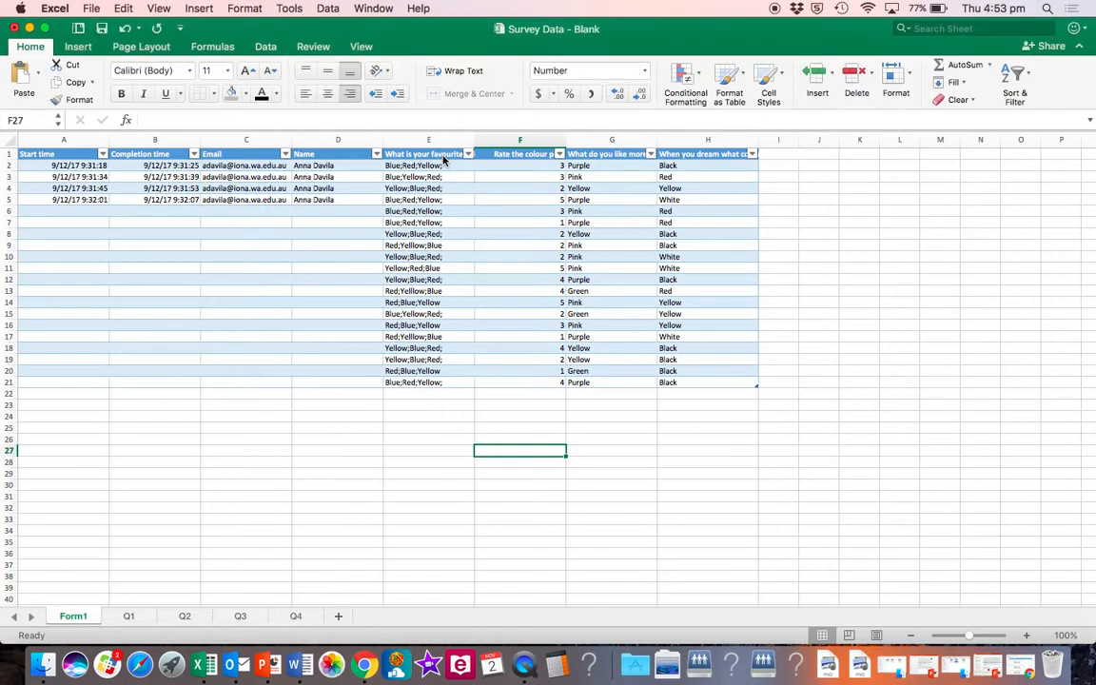
Step: Copy the favourite colour column, header included (E1:E21), from the Form1 sheet to cell A1 of the Q4 sheet
left_click(443, 155)
left_click_drag(443, 155, 457, 380)
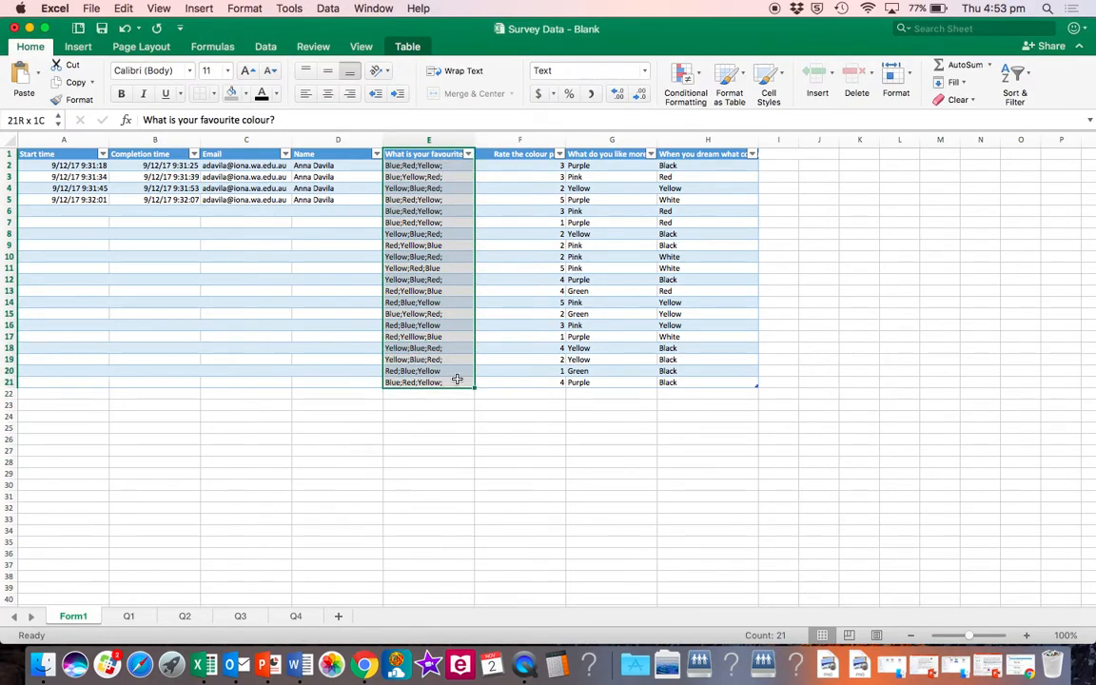
left_click(453, 302)
left_click_drag(446, 159, 448, 386)
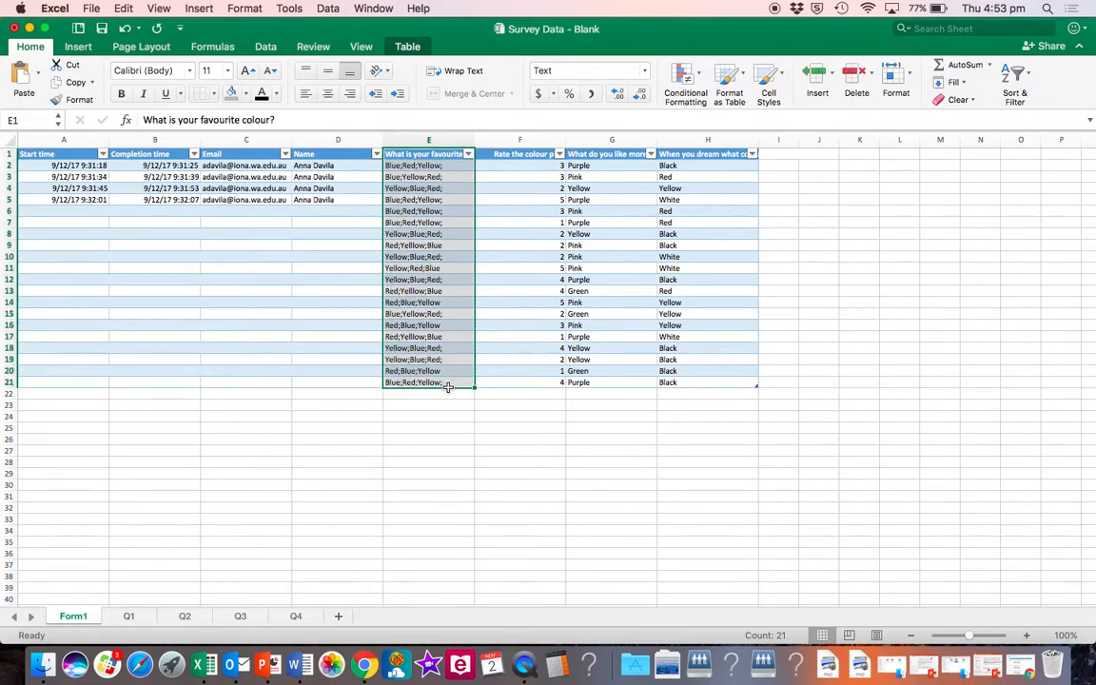
key("super+c")
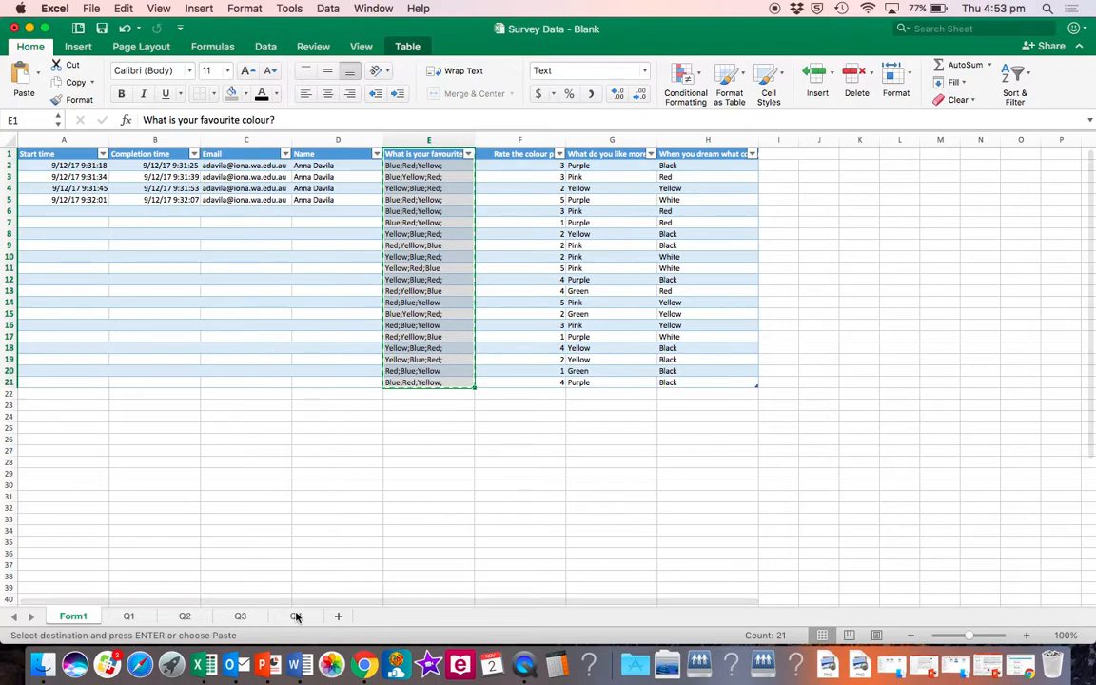
left_click(296, 617)
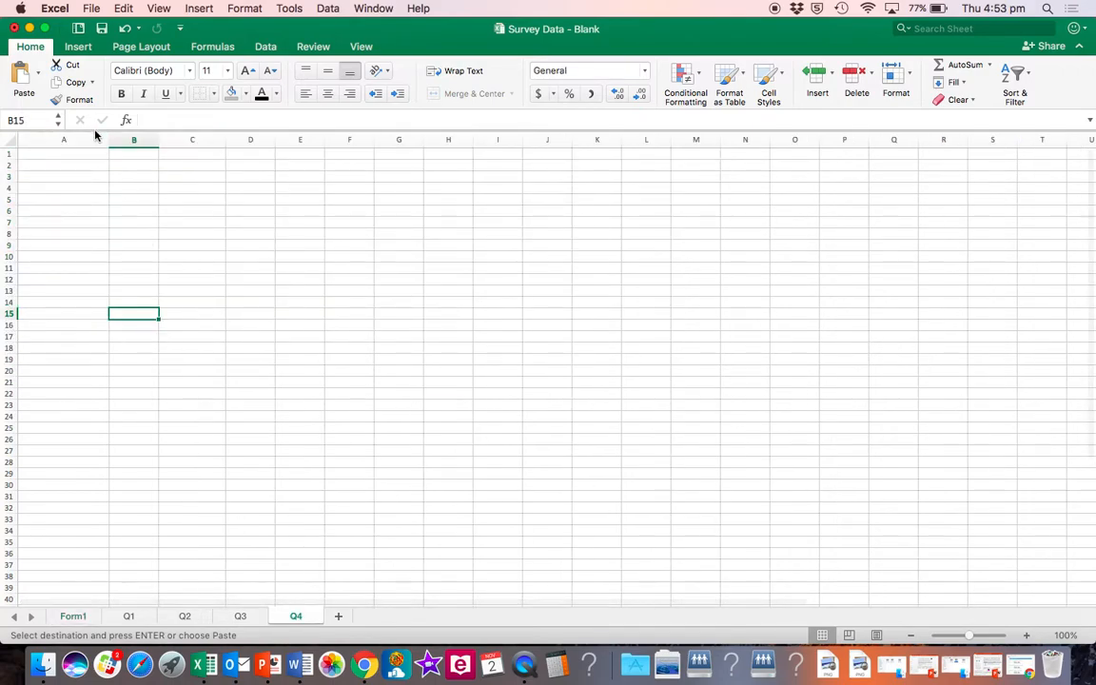
left_click(76, 155)
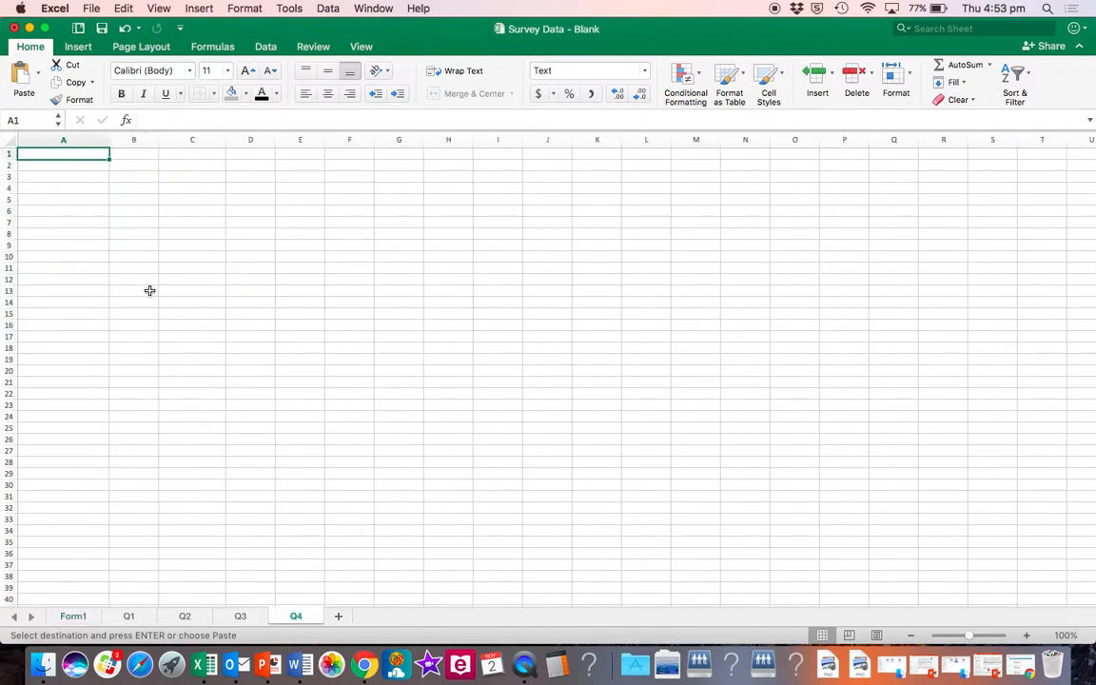
key("super+v")
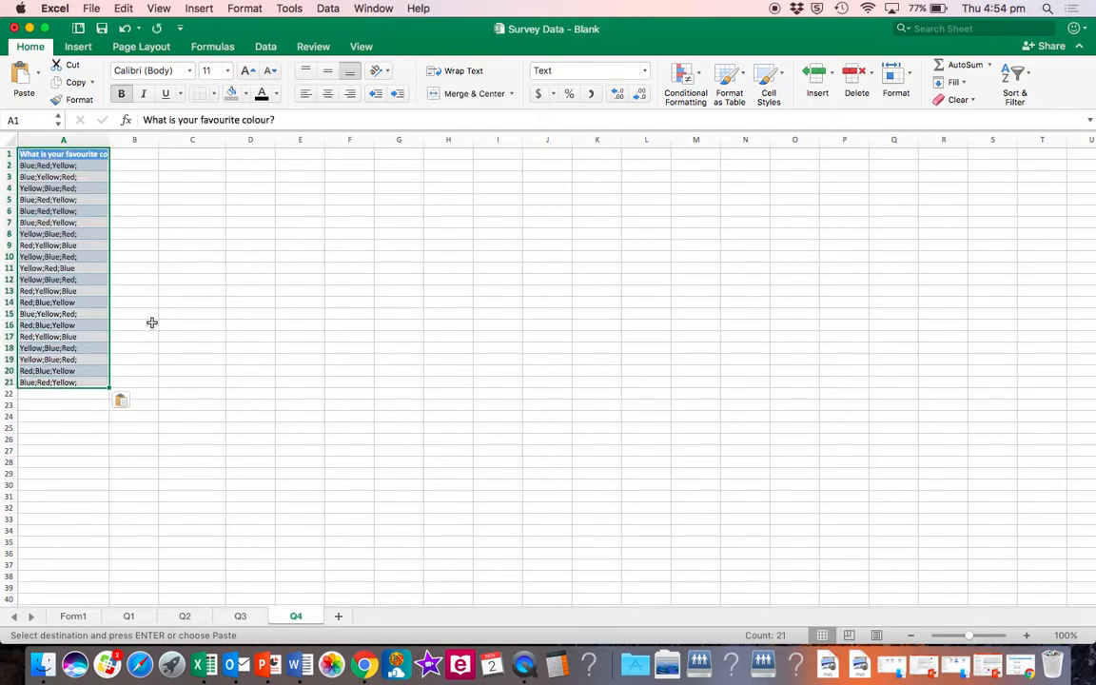
left_click(143, 424)
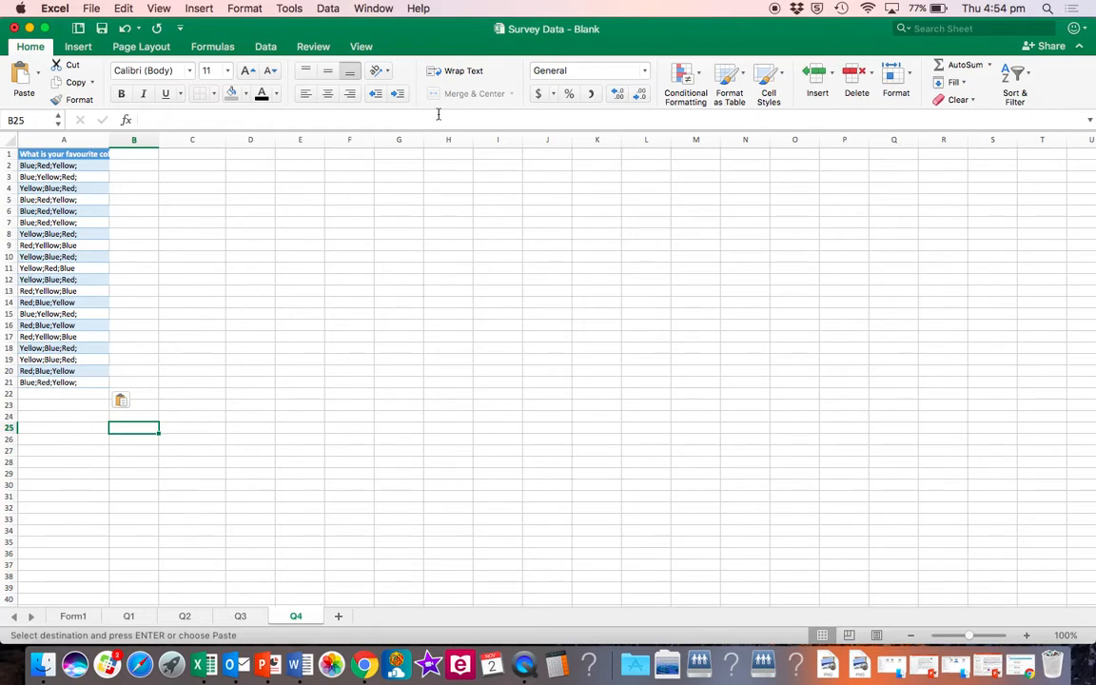
Step: Enter the column headings Chosen 1st, Chosen 2nd and Chosen 3rd in cells D1 to F1
left_click(195, 154)
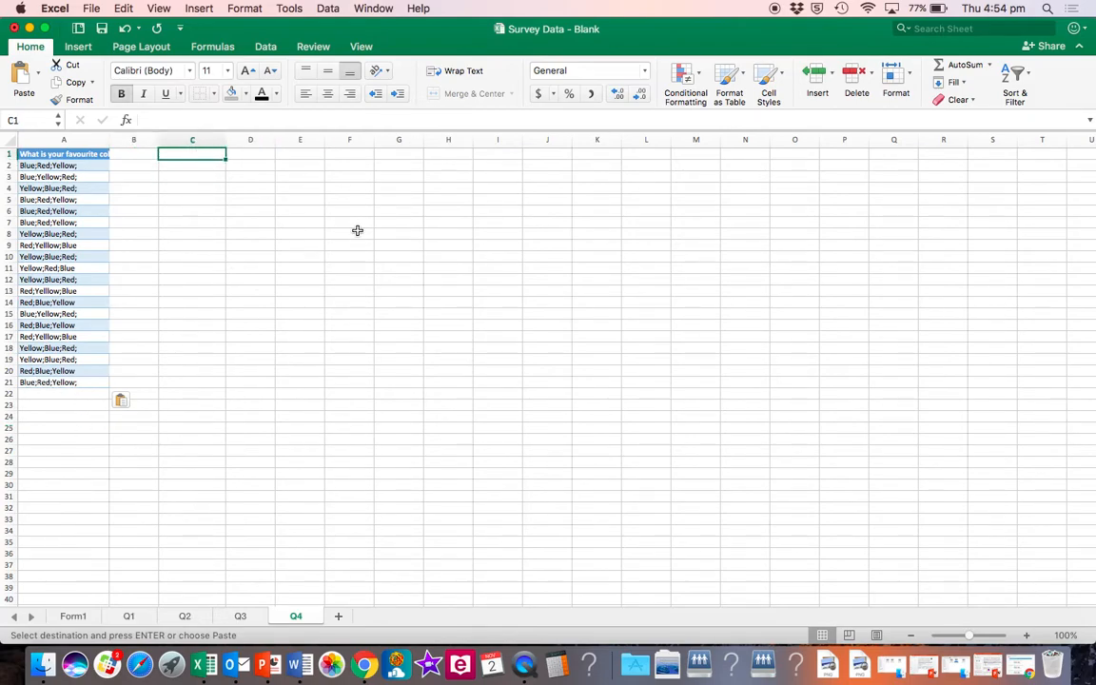
type("C")
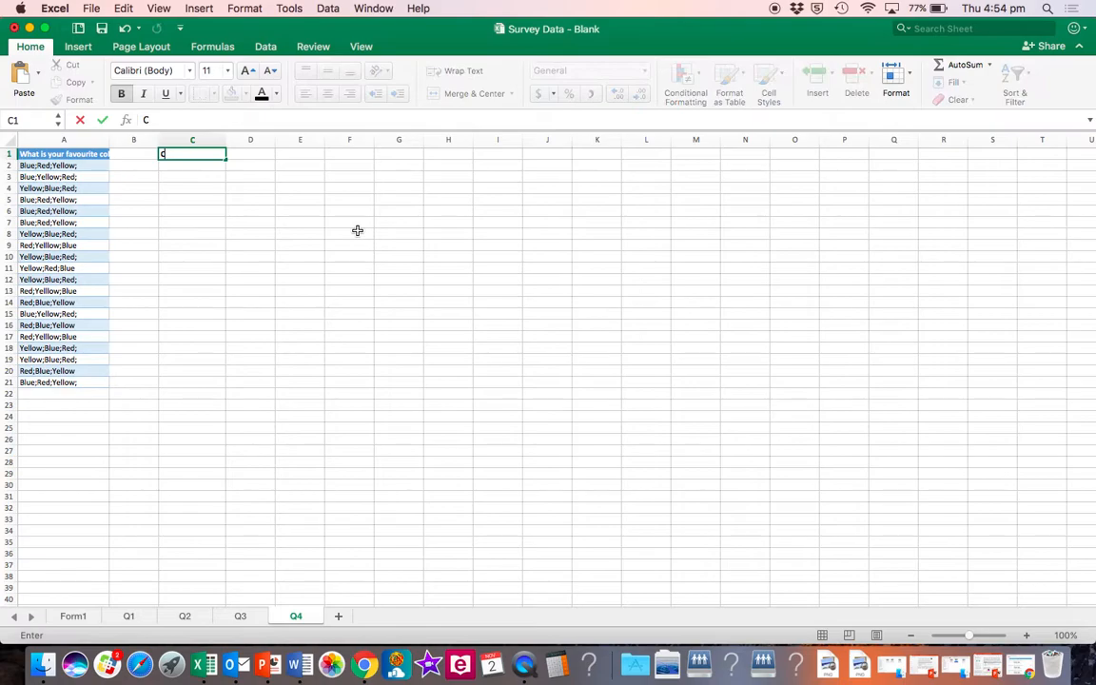
key("Tab")
type("Chose")
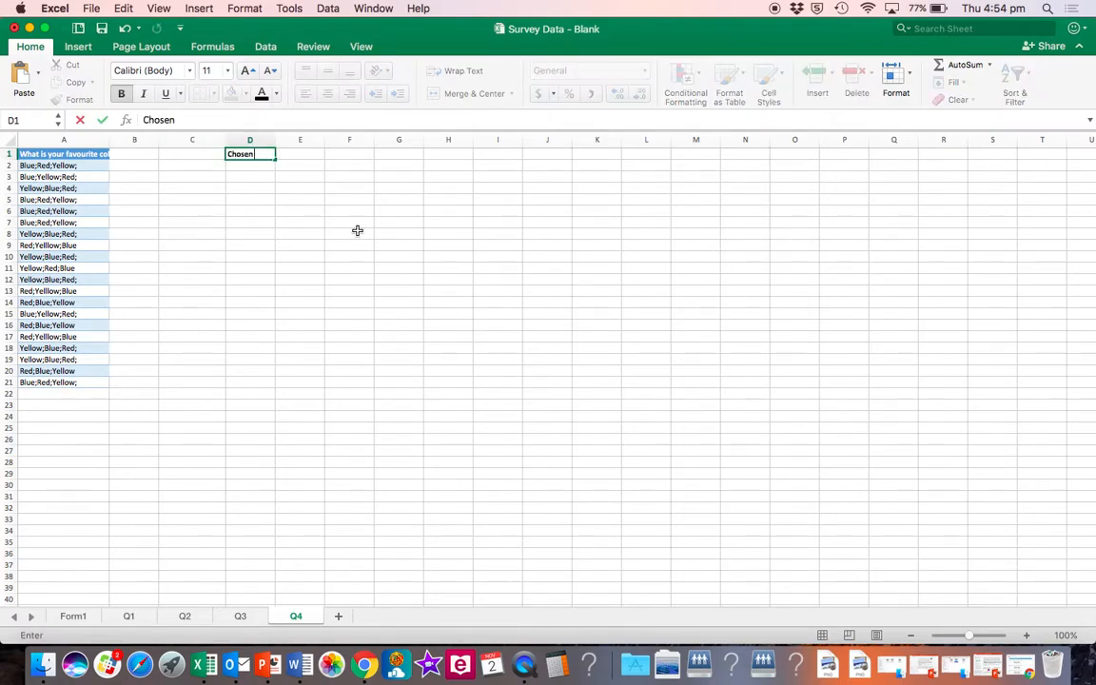
type("n 1st")
key("Tab")
type("Chose")
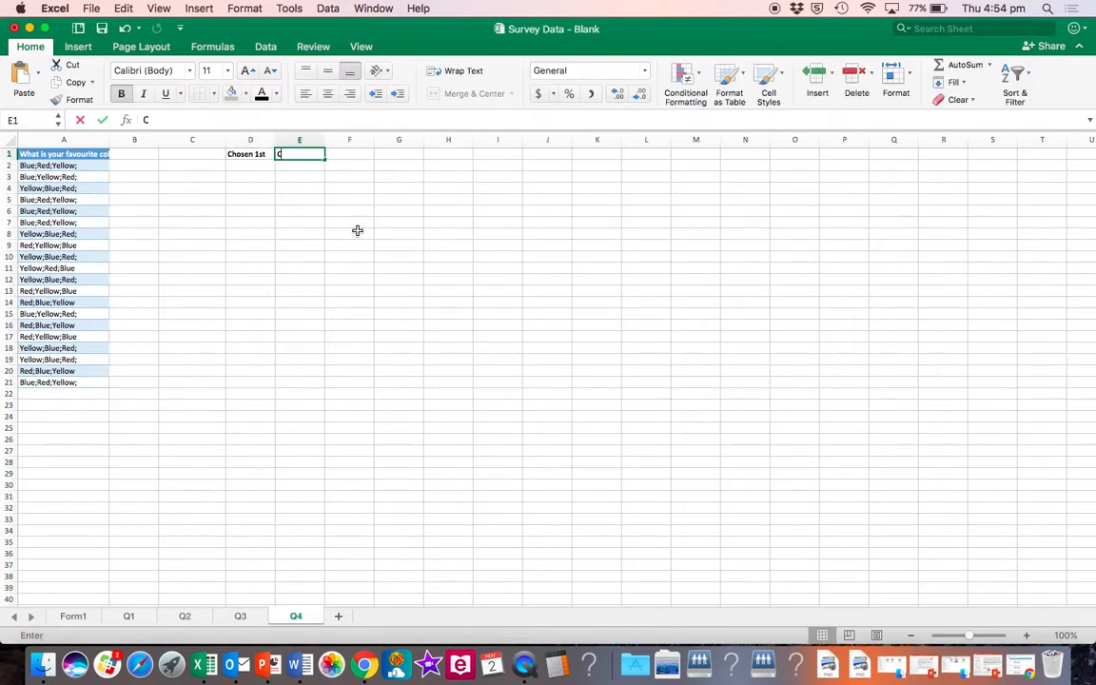
type("n 2nd")
key("Tab")
type("Chosen 3rd")
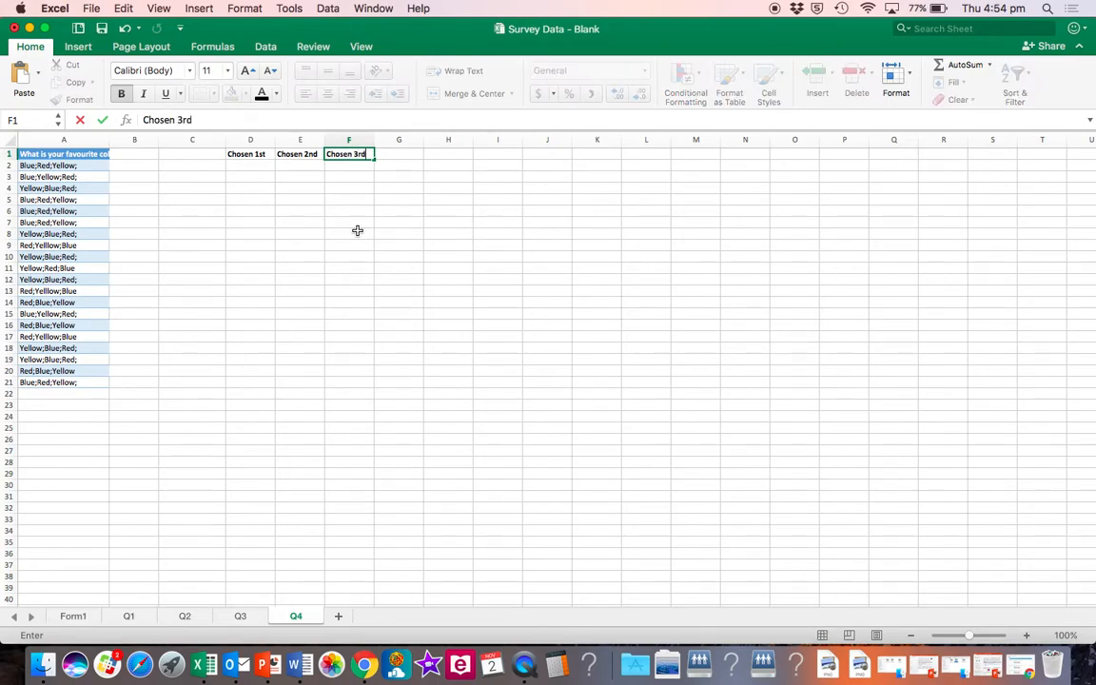
key("Return")
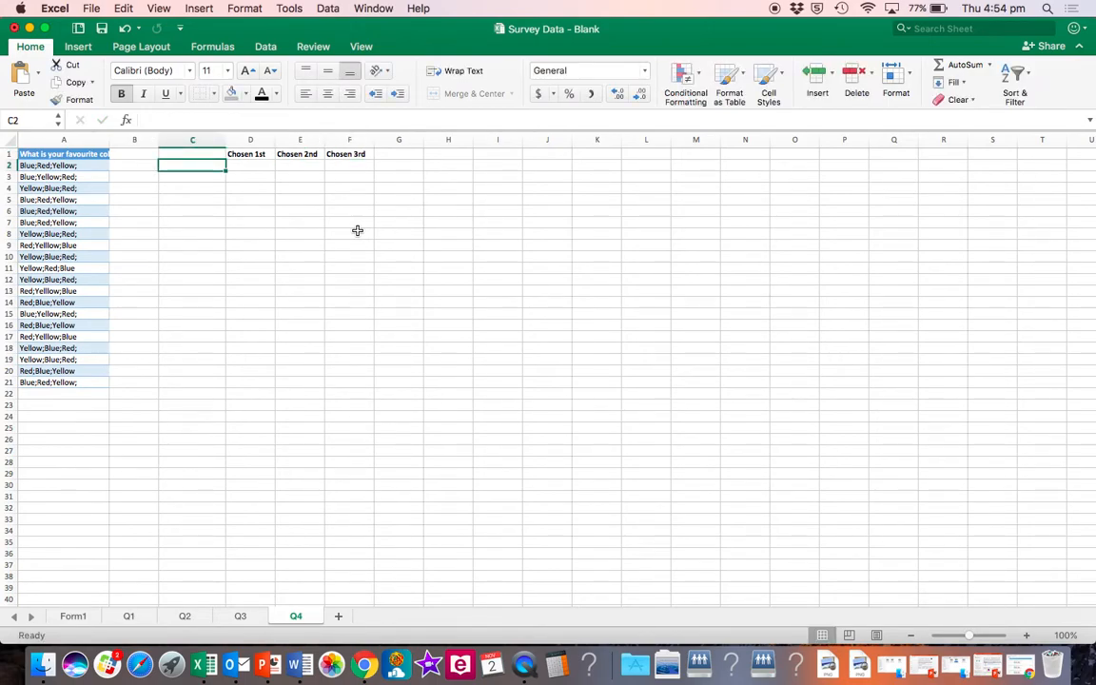
Step: Enter the row labels Red, Blue and Yellow in cells C2 to C4
type("Red")
key("Return")
type("Blue")
key("Return")
type("Yea")
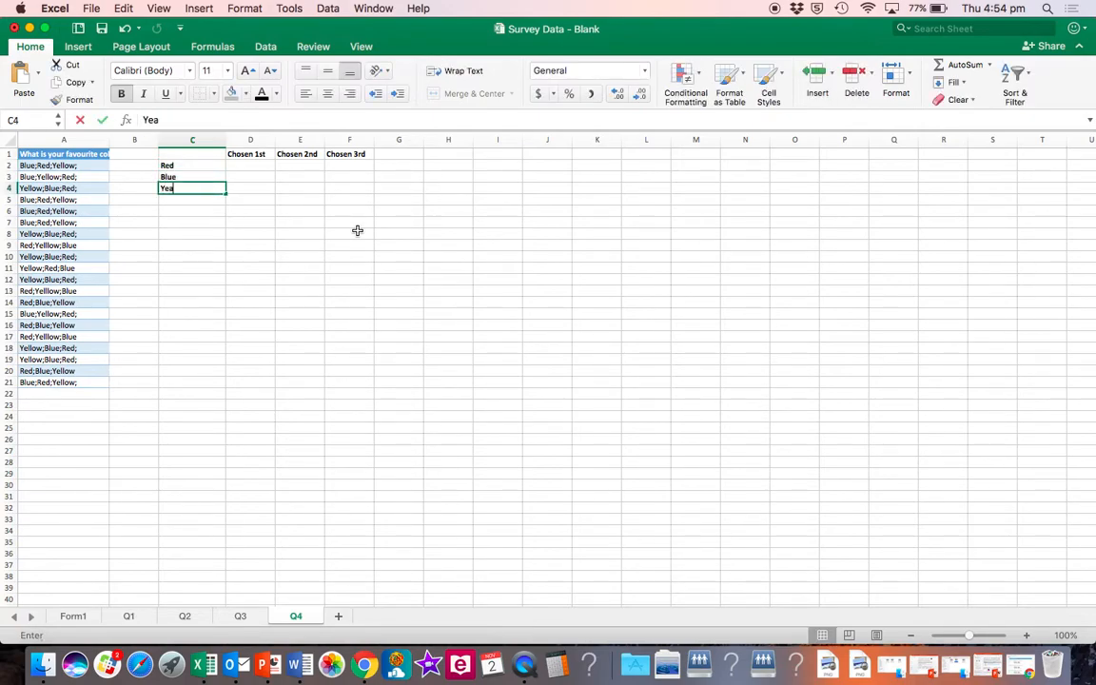
type("ll")
key("BackSpace")
key("BackSpace")
type("low")
key("Tab")
Step: Fill the Chosen 1st column with the tallies 6 for Red, 7 for Blue and 7 for Yellow
key("Up")
key("Up")
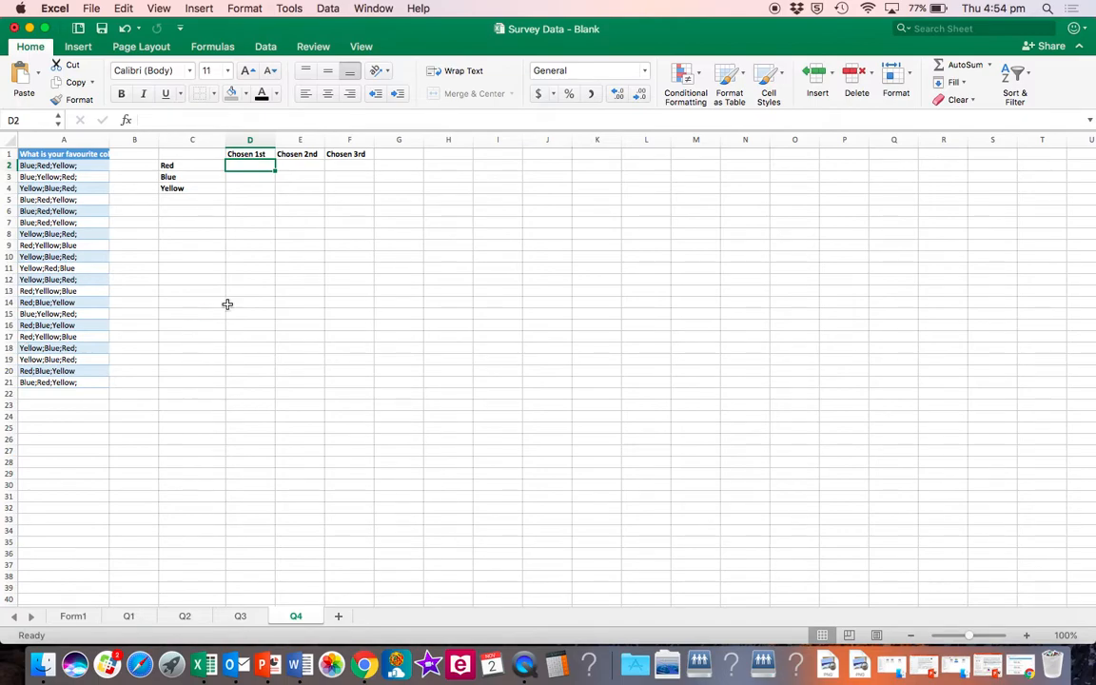
type("6")
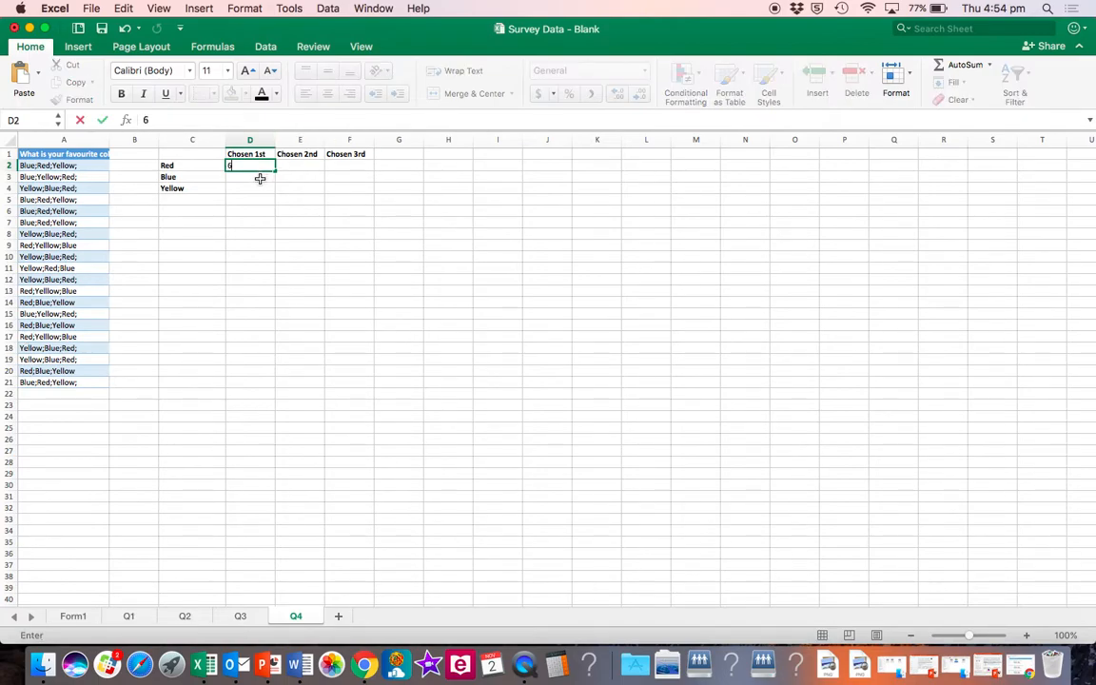
left_click(260, 179)
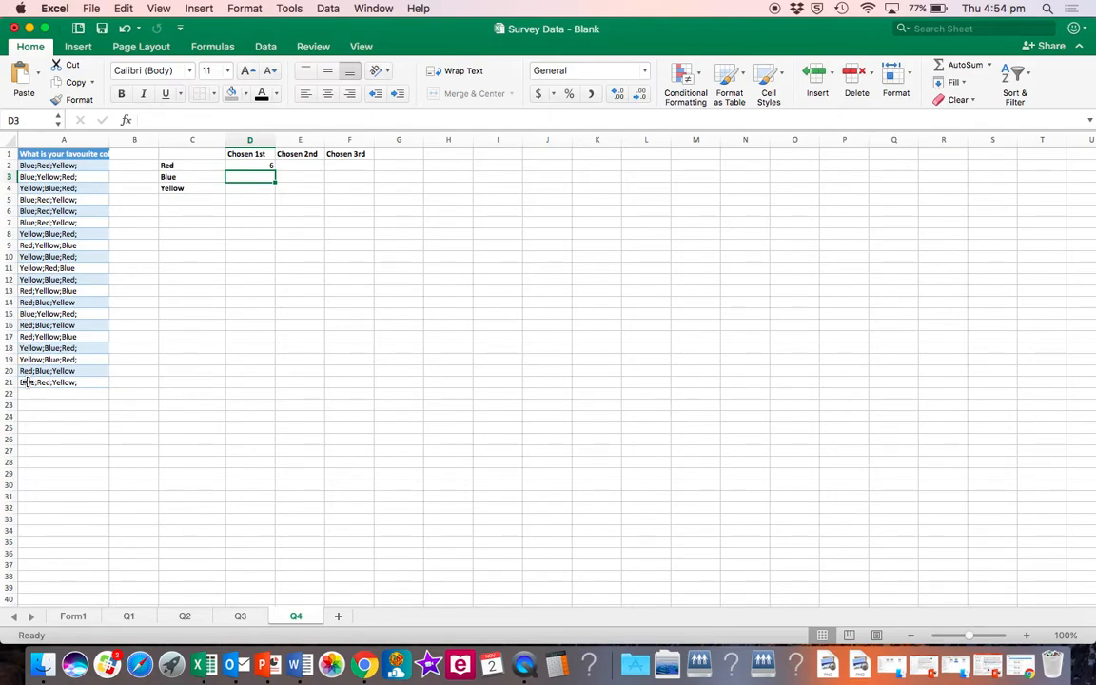
type("7")
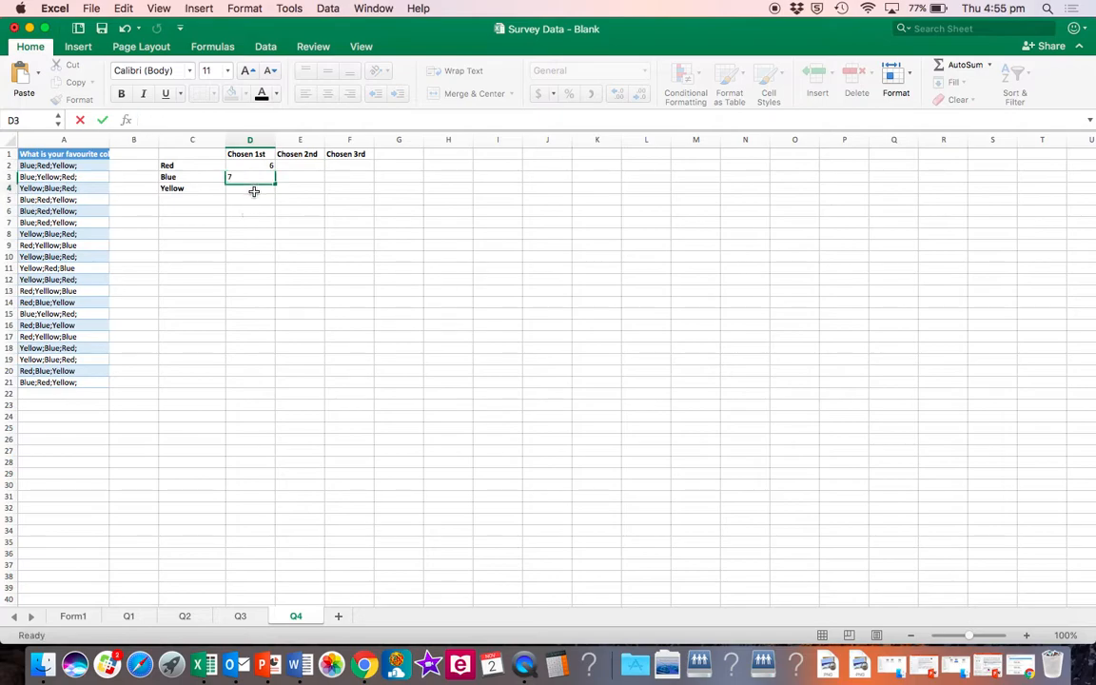
left_click(253, 190)
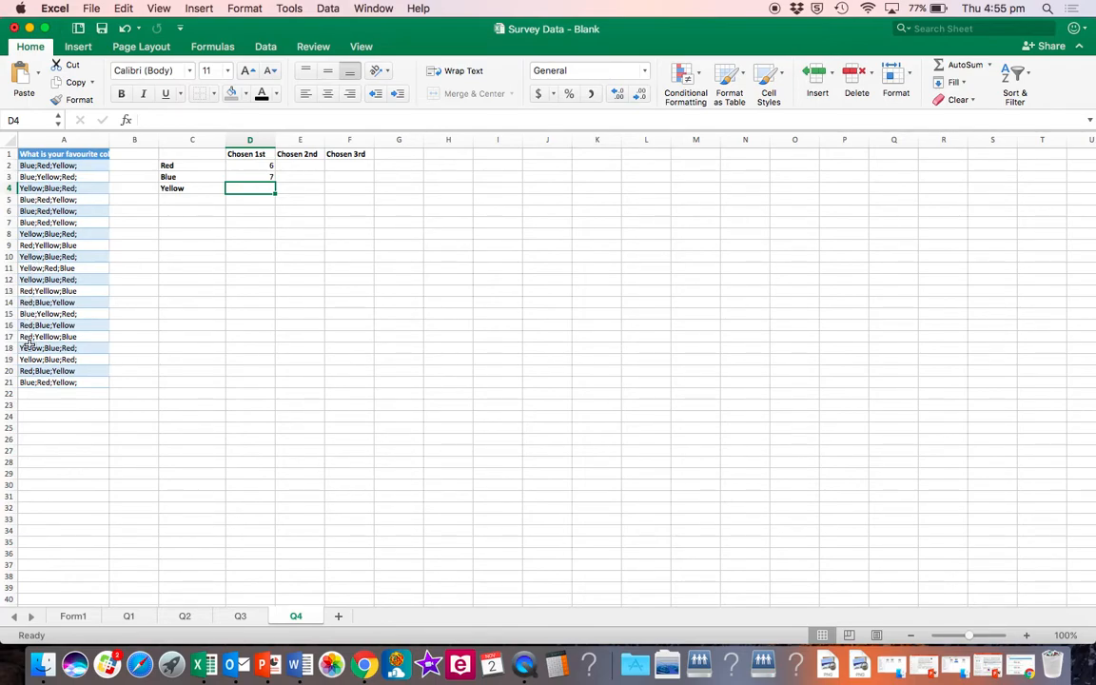
type("7")
key("Tab")
Step: Fill the Chosen 2nd column with the tallies 6 for Red, 9 for Blue and 5 for Yellow
key("Up")
key("Up")
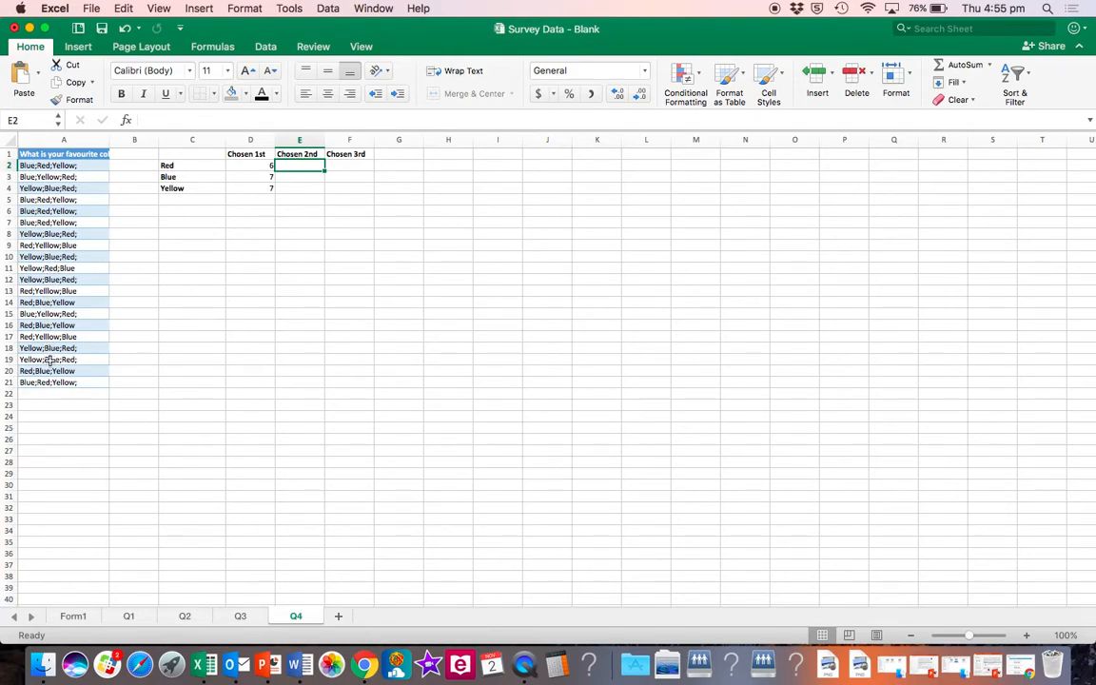
type("6")
key("Return")
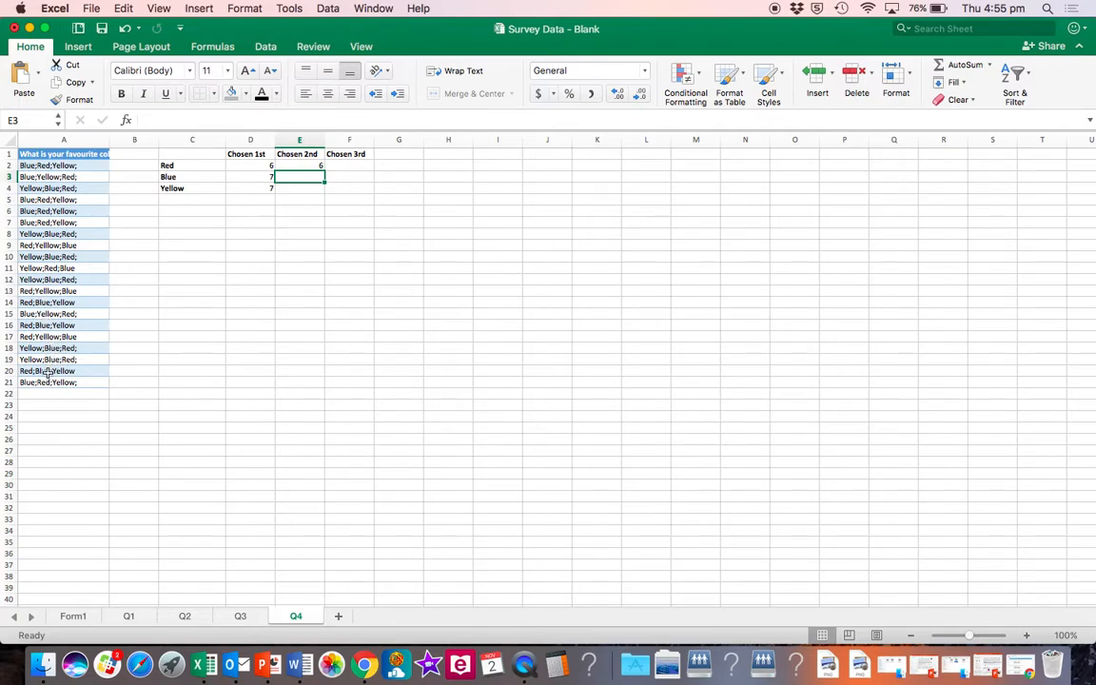
type("9")
key("Return")
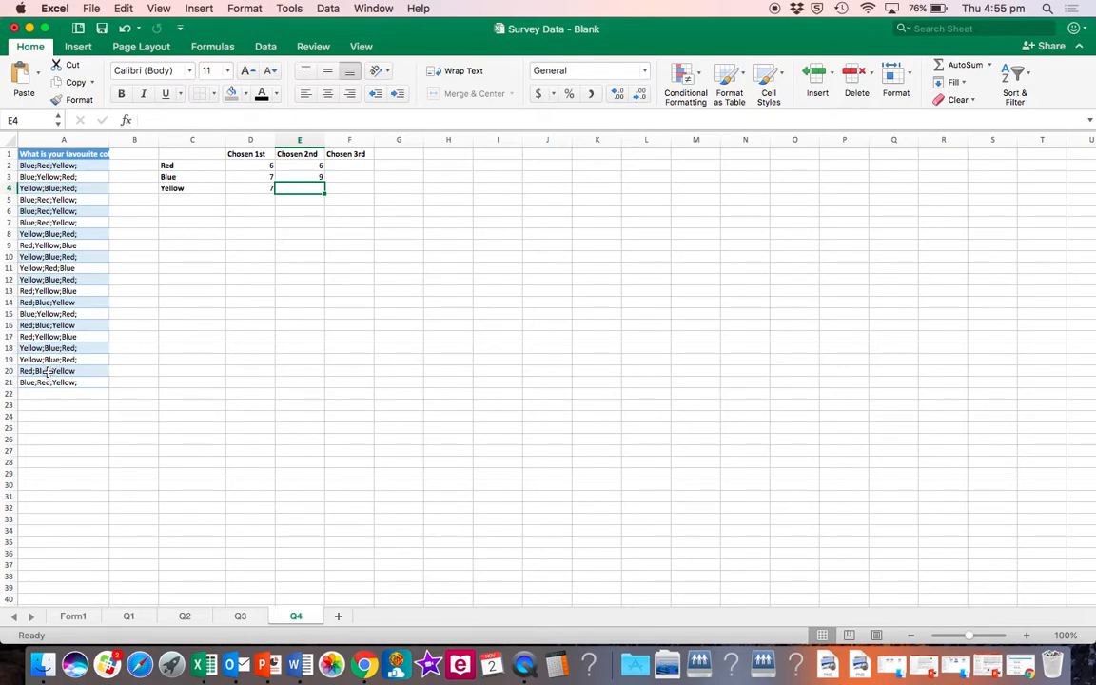
type("5")
key("Tab")
Step: Fill the Chosen 3rd column with the tallies 8 for Red, 4 for Blue and 8 for Yellow
key("Up")
key("Up")
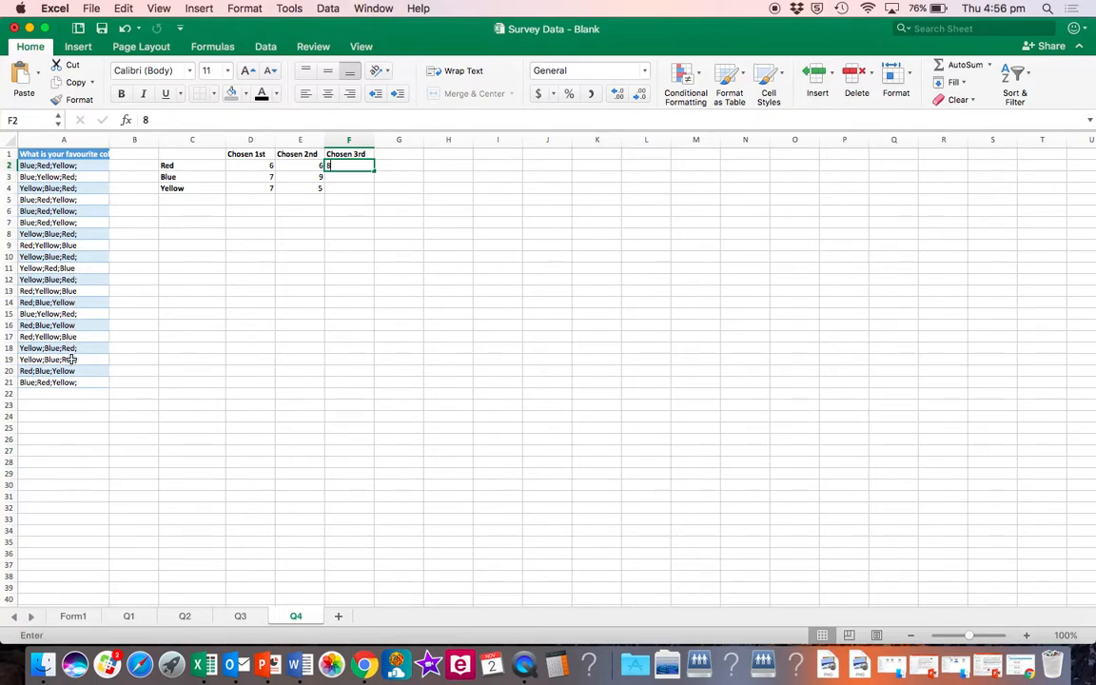
type("8")
key("Return")
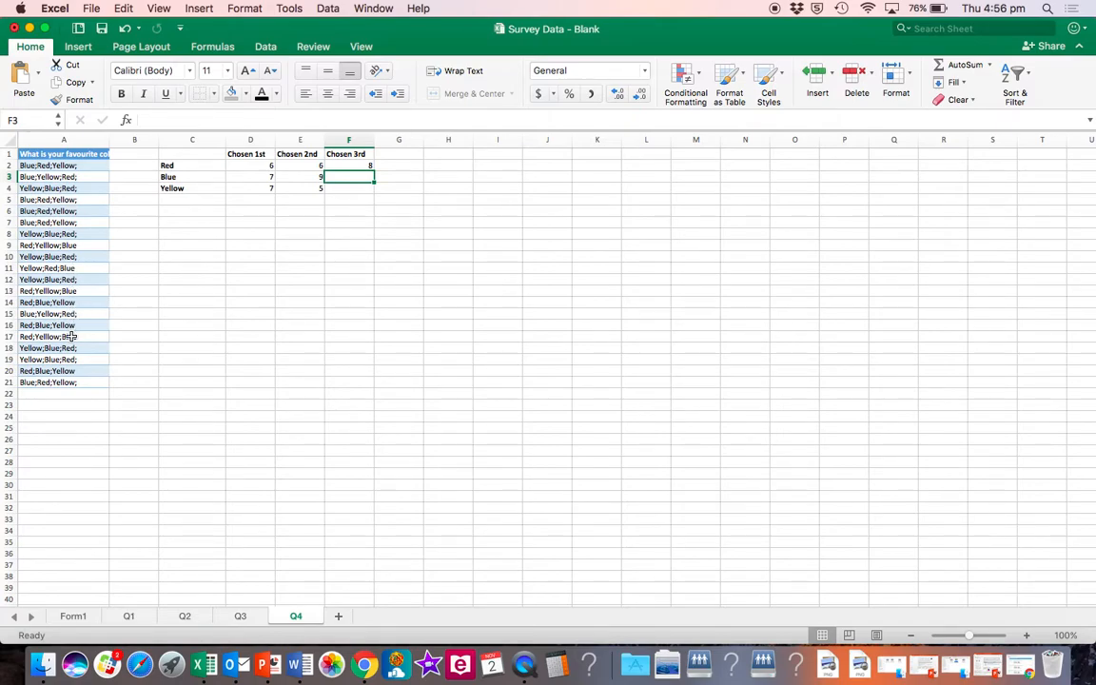
type("4")
key("Return")
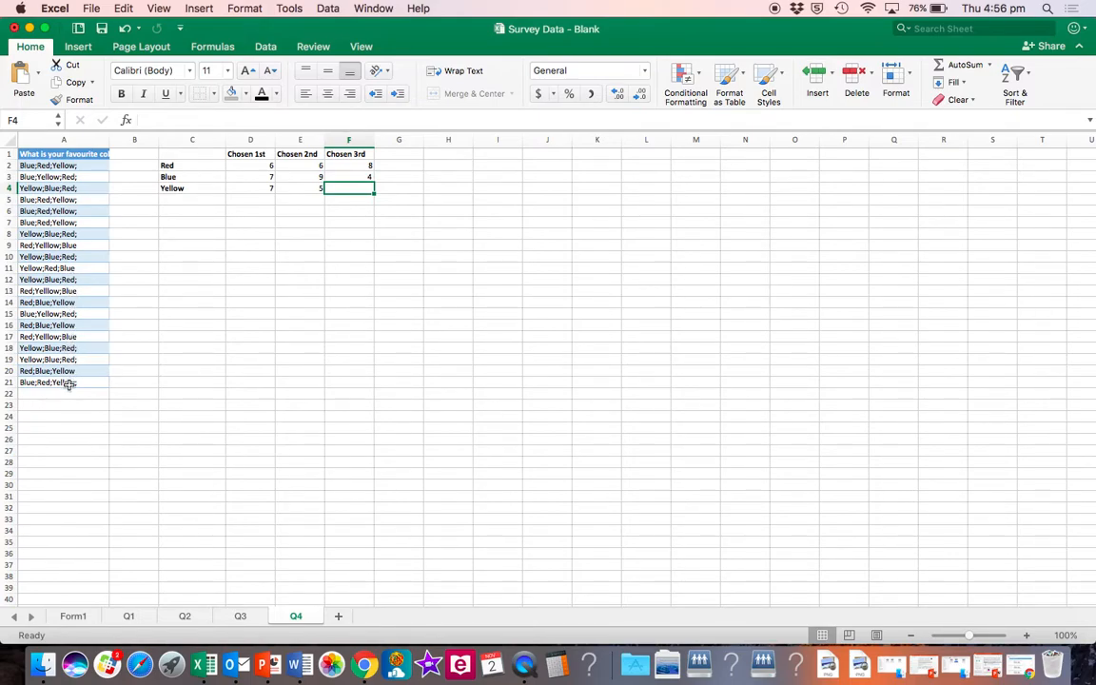
type("8")
key("Return")
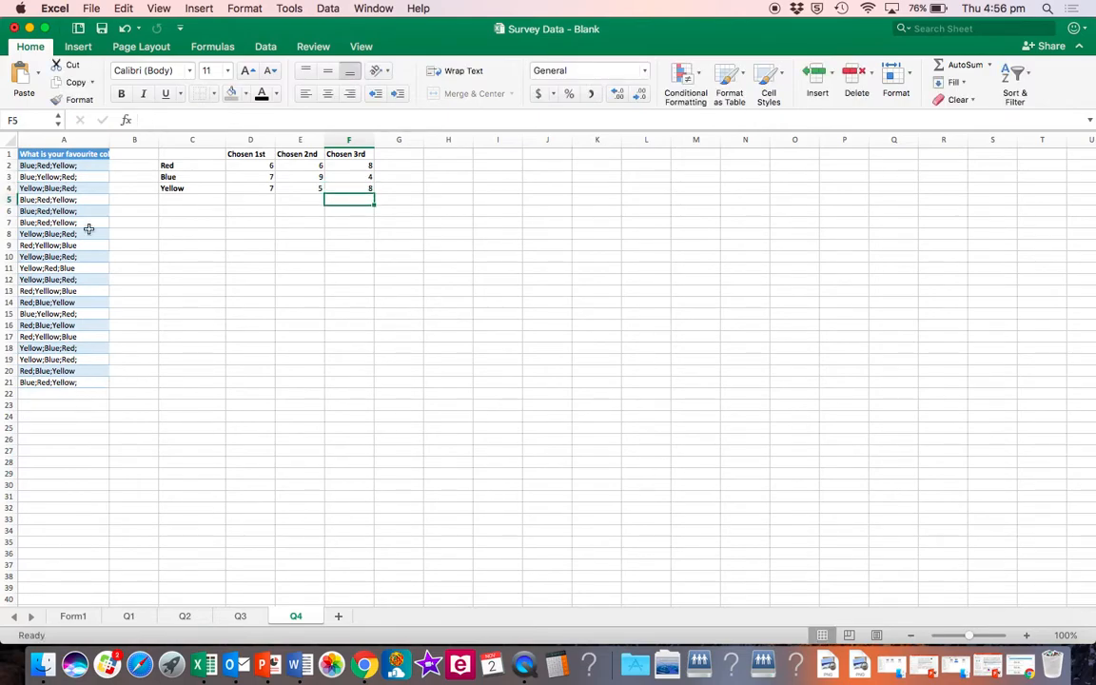
Step: Apply All Borders to the tally table in C1:F4
left_click_drag(186, 154, 342, 191)
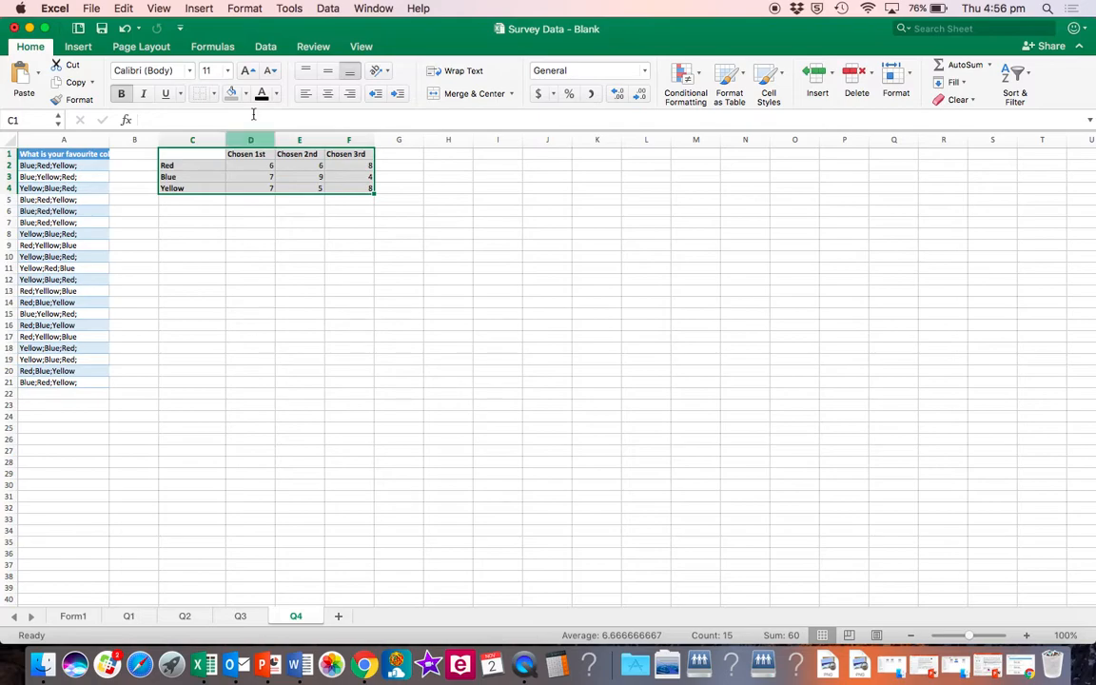
left_click(214, 95)
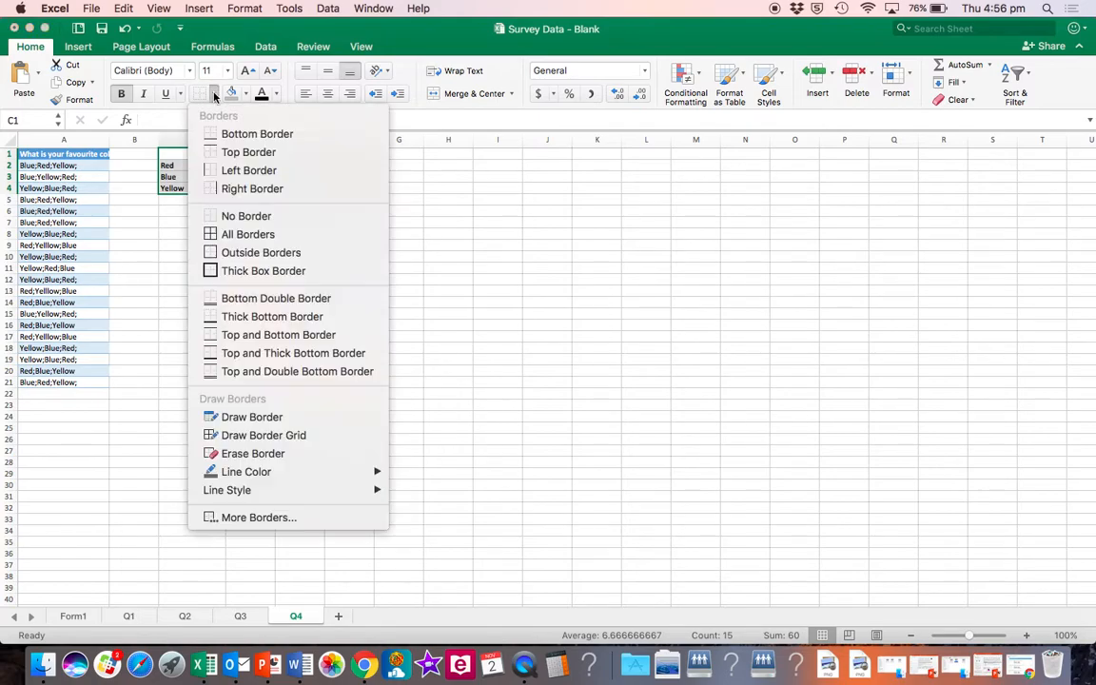
left_click(226, 238)
left_click(211, 233)
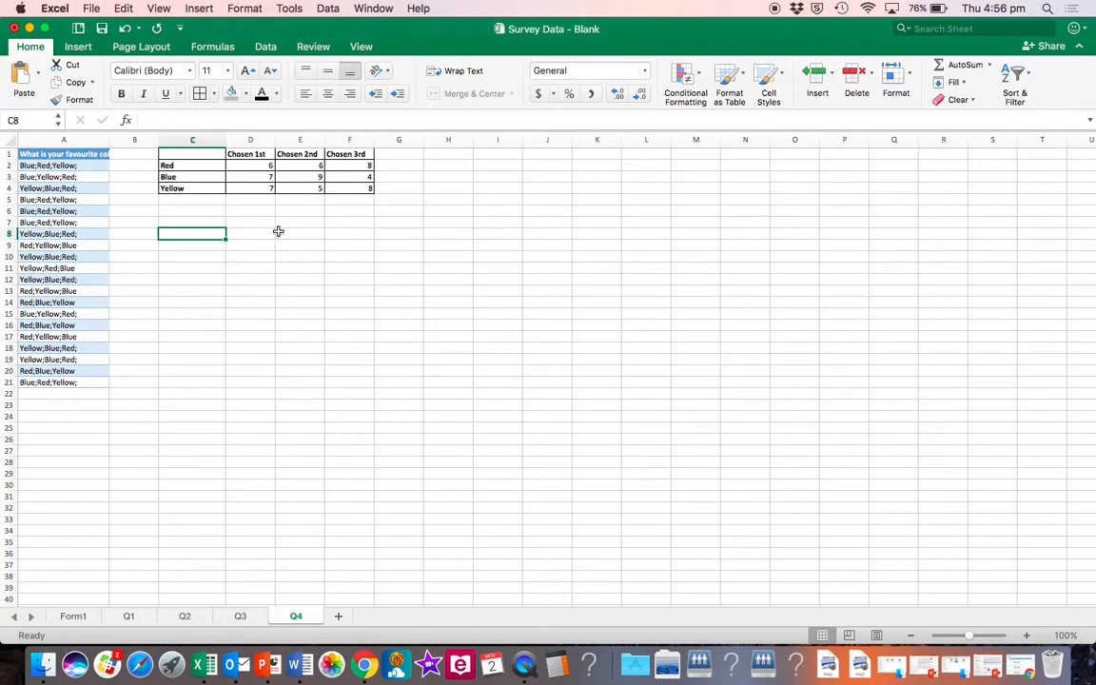
left_click(193, 166)
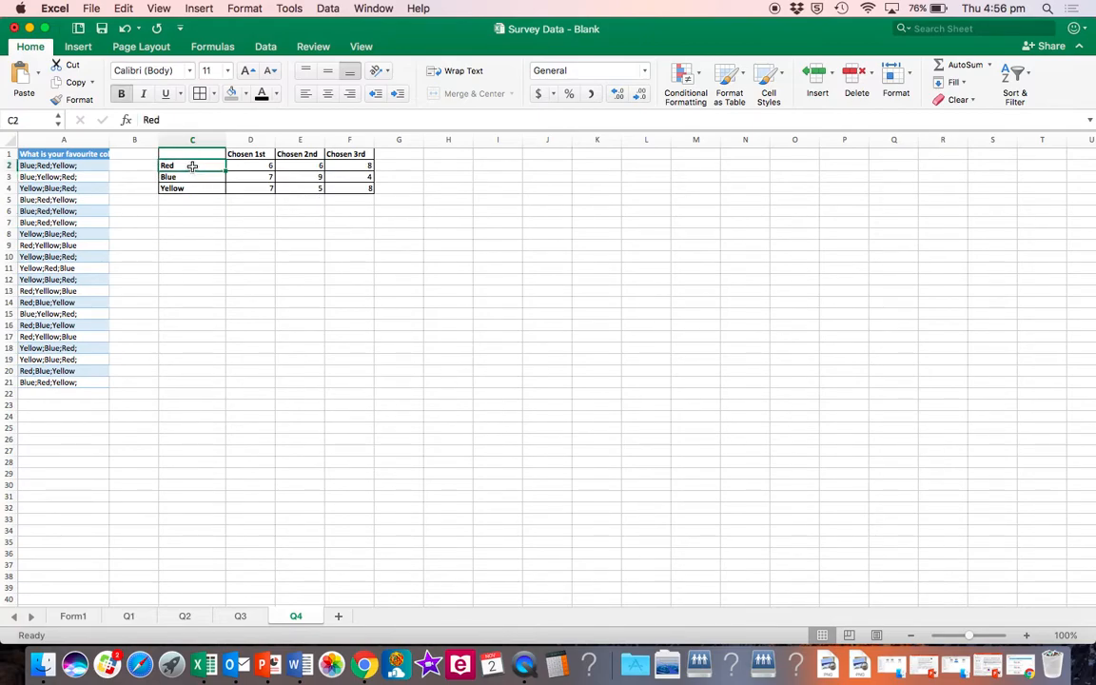
left_click_drag(192, 167, 191, 188)
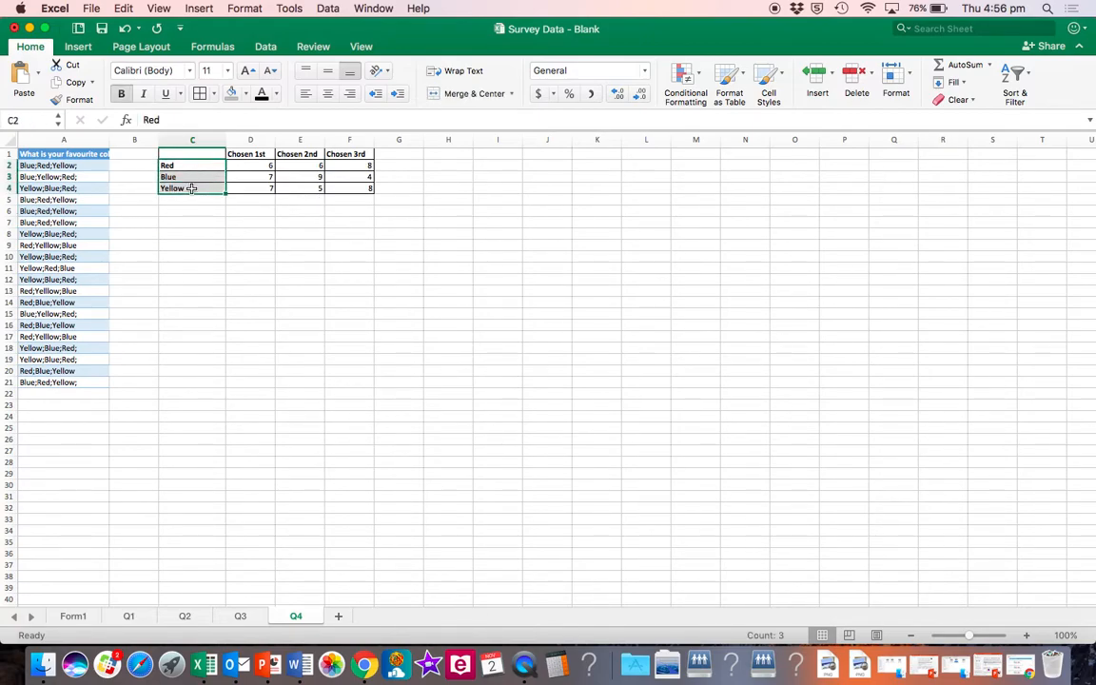
left_click(231, 223)
left_click_drag(246, 155, 330, 157)
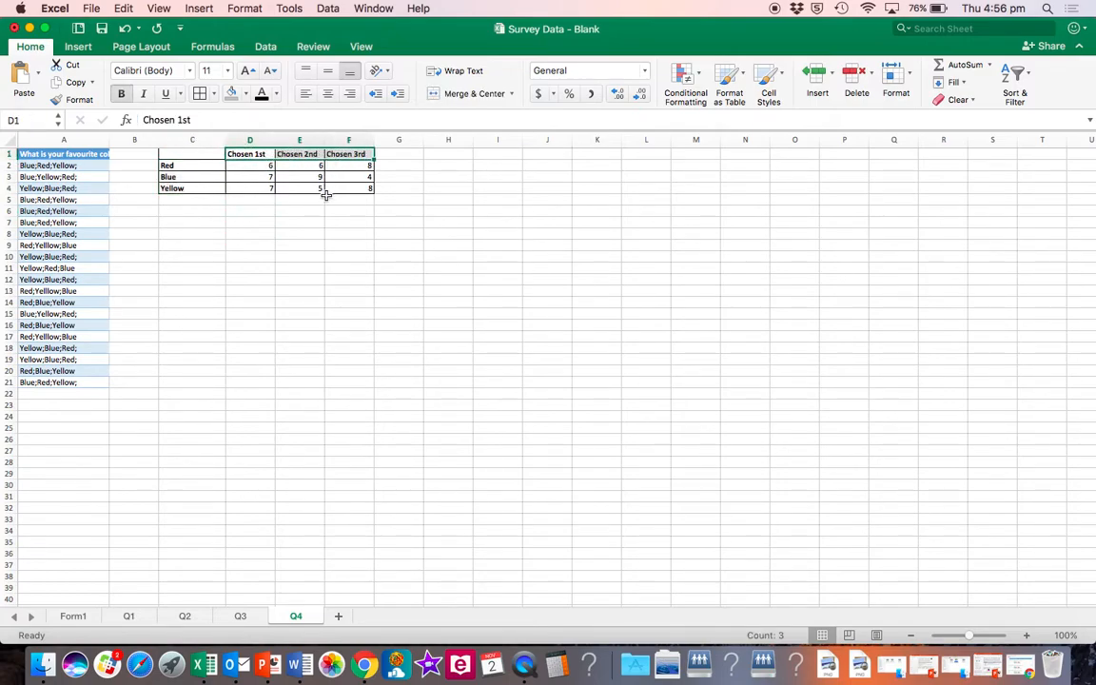
left_click(309, 257)
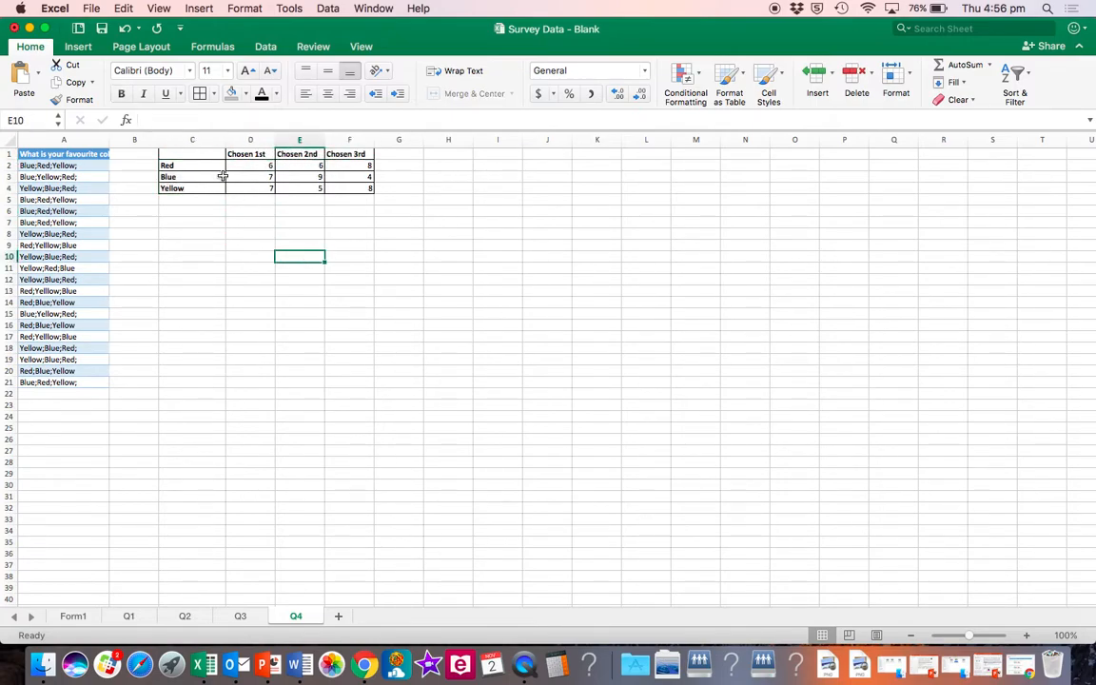
Step: Insert a 100% Stacked Column chart from the tally table in C1:F4
left_click(195, 155)
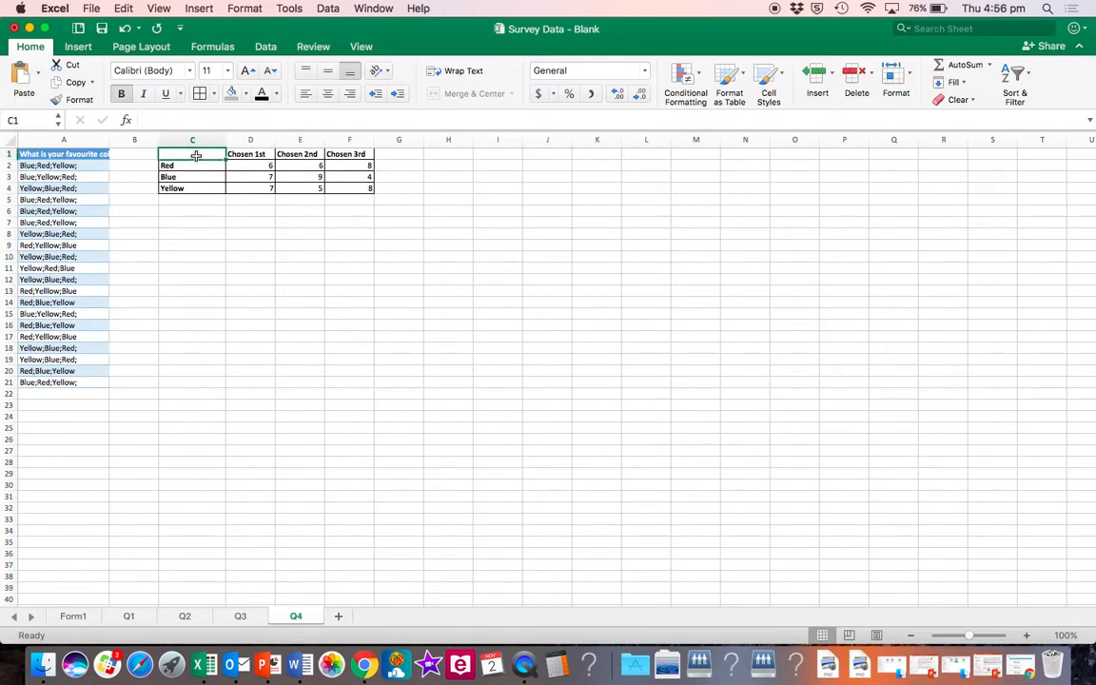
left_click_drag(194, 155, 348, 187)
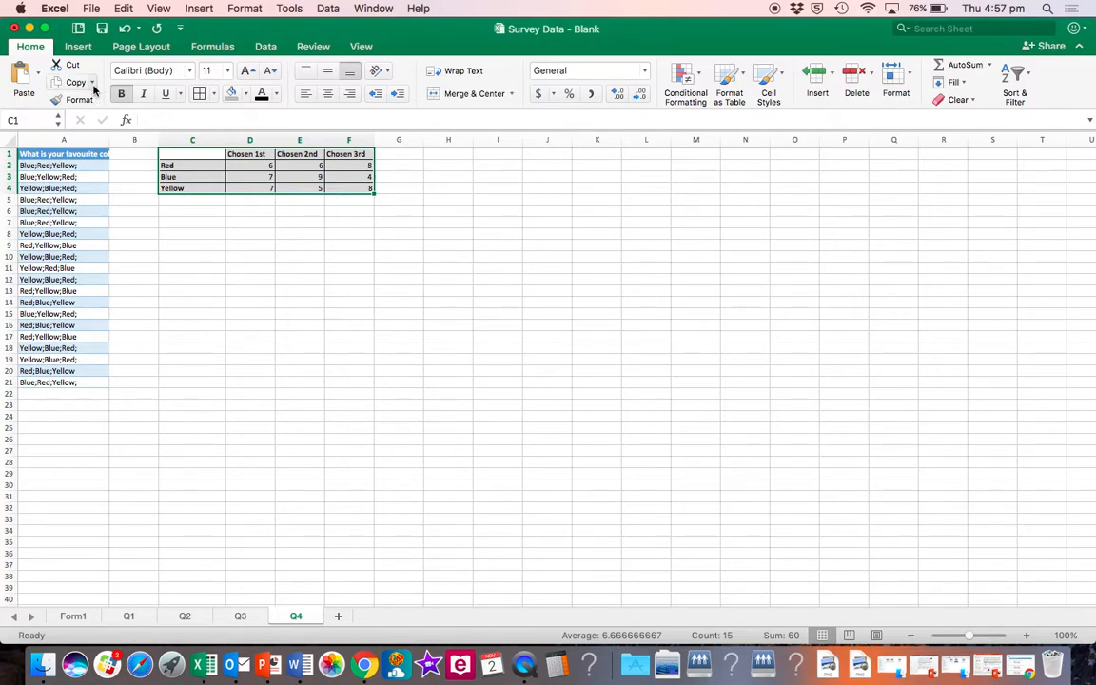
left_click(80, 48)
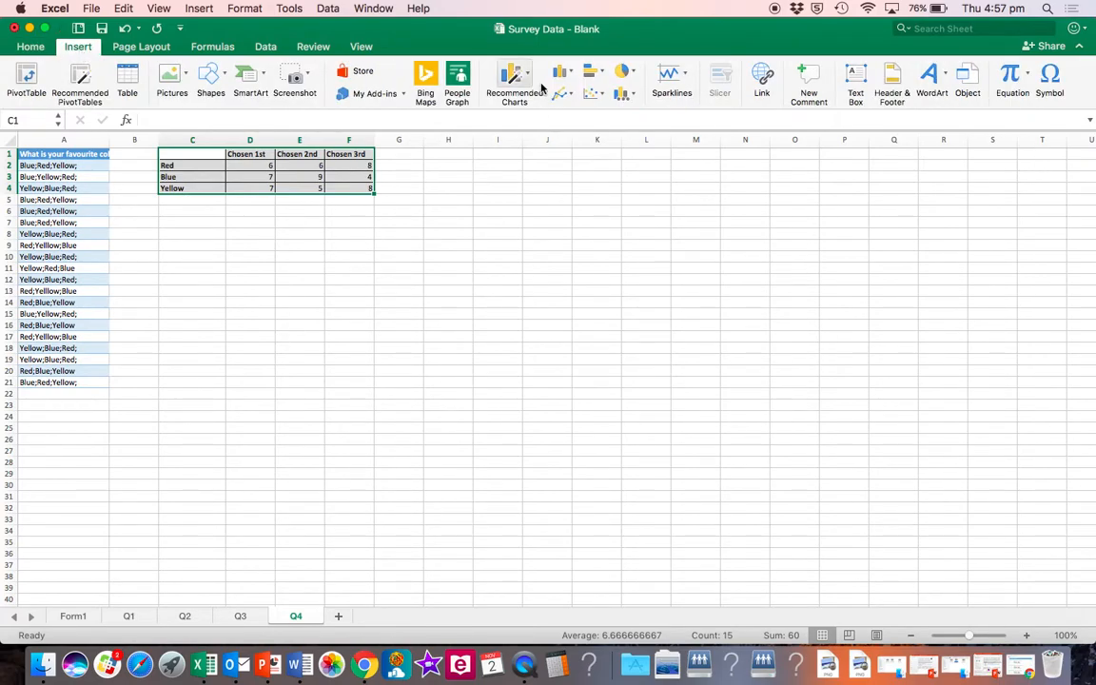
left_click(571, 76)
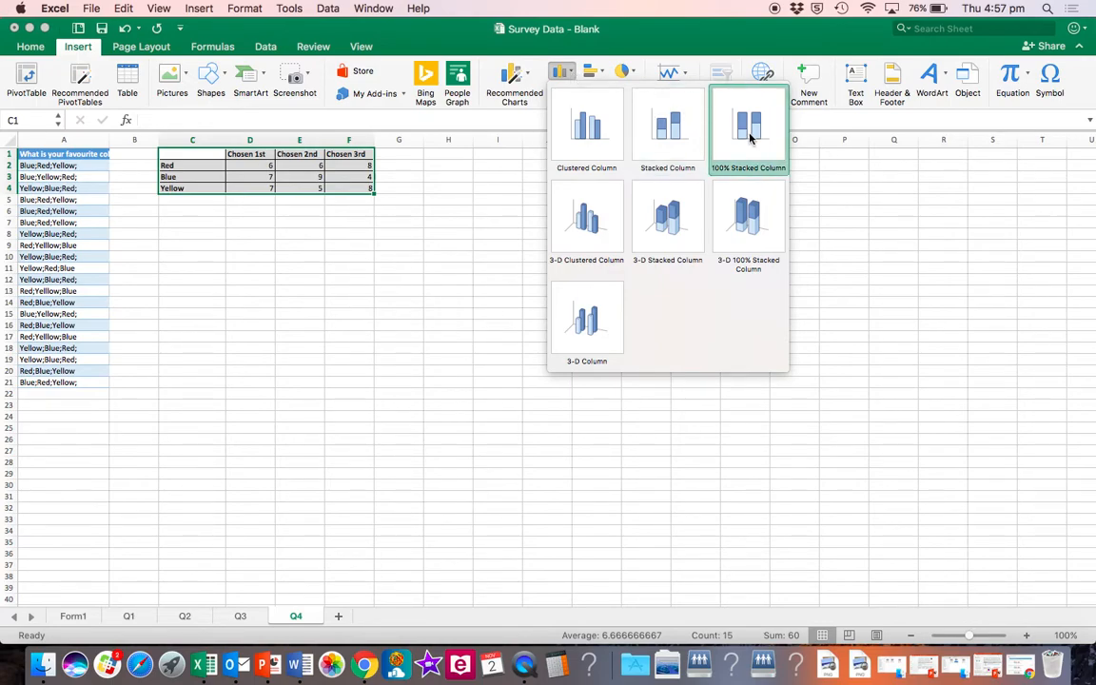
left_click(749, 138)
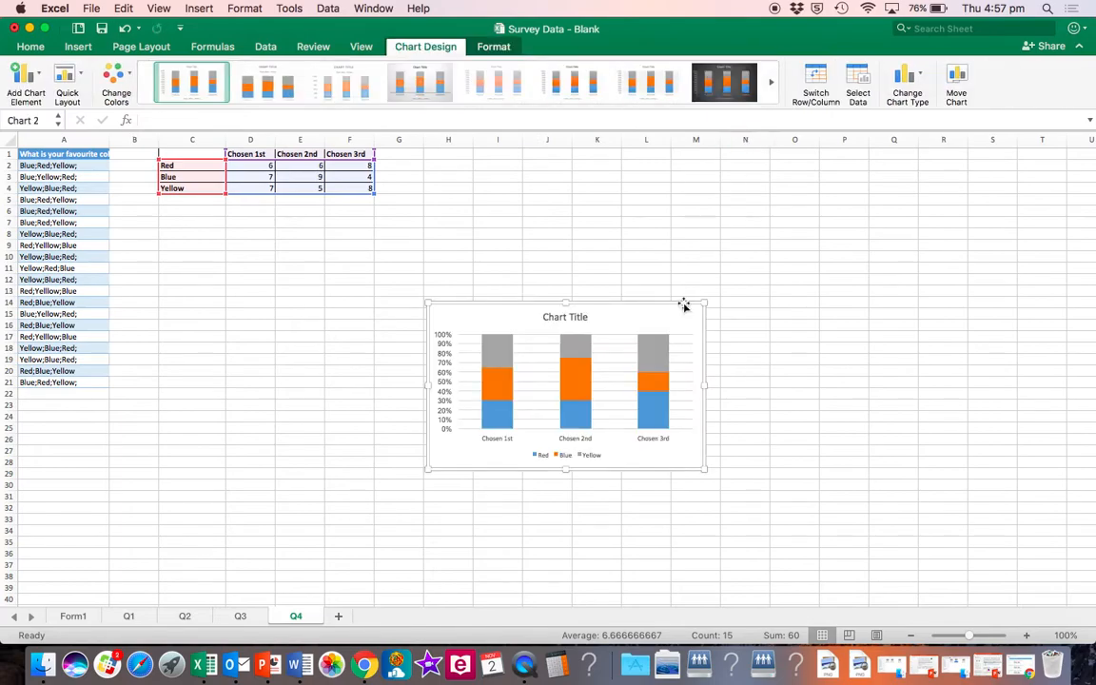
Step: Enlarge the chart and place it just below the tally table, covering about E7 to K25
left_click_drag(658, 304, 565, 210)
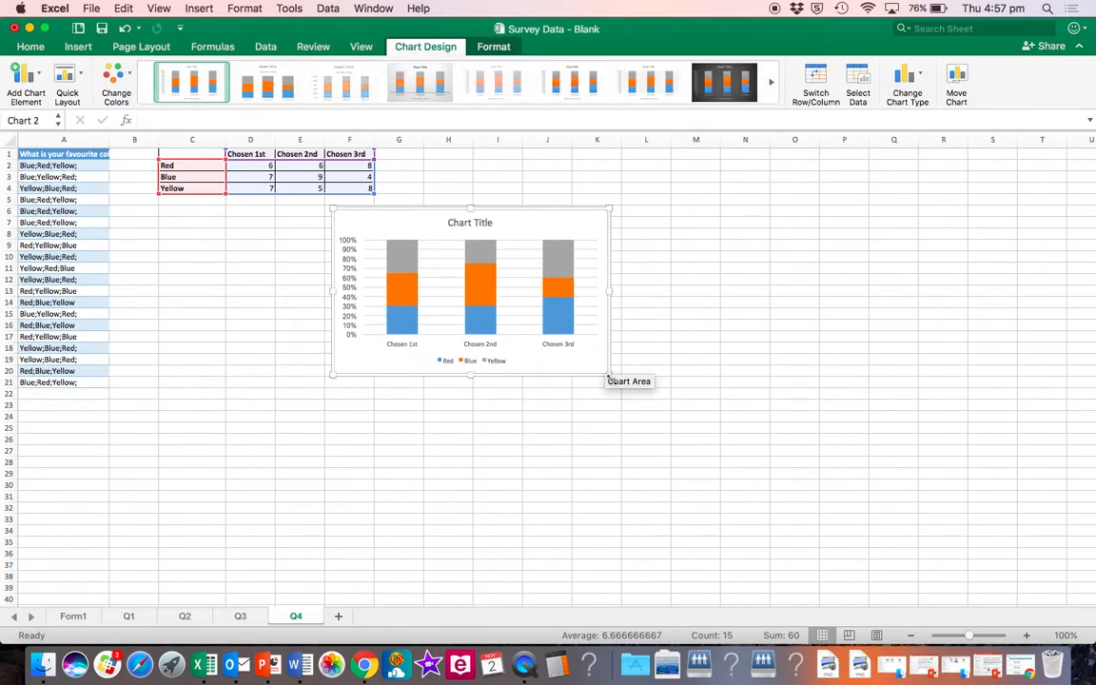
left_click_drag(615, 381, 691, 429)
left_click_drag(609, 210, 550, 218)
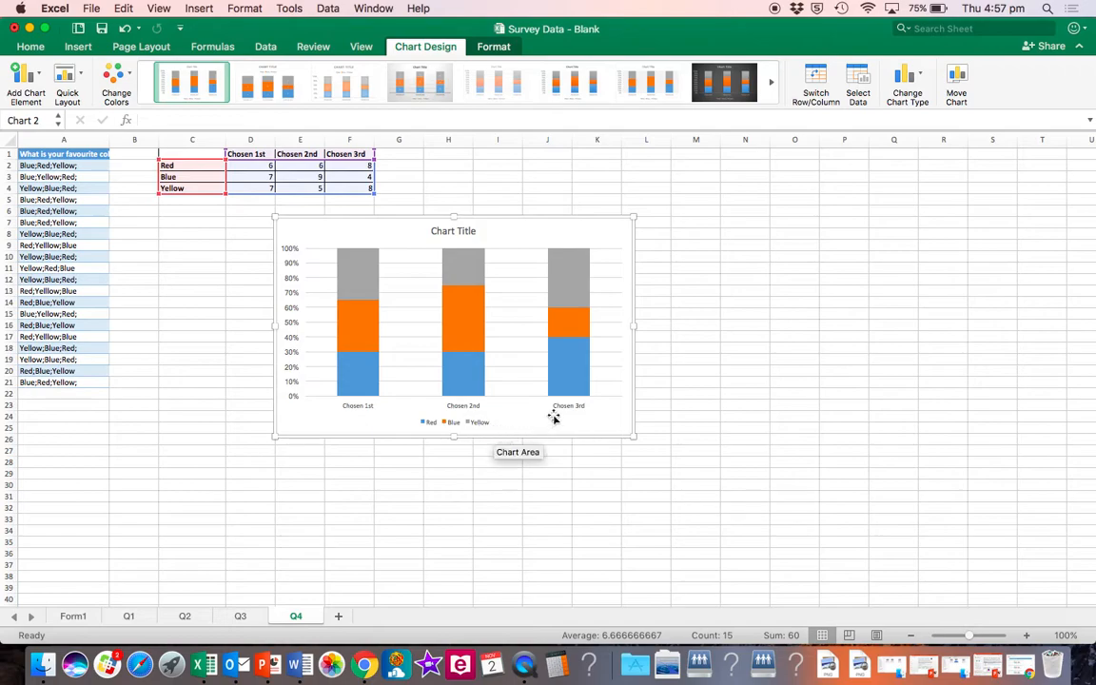
Step: Recolour the chart series to match their names: yellow for Yellow, a darker theme blue for Blue and standard red for Red
left_click(360, 270)
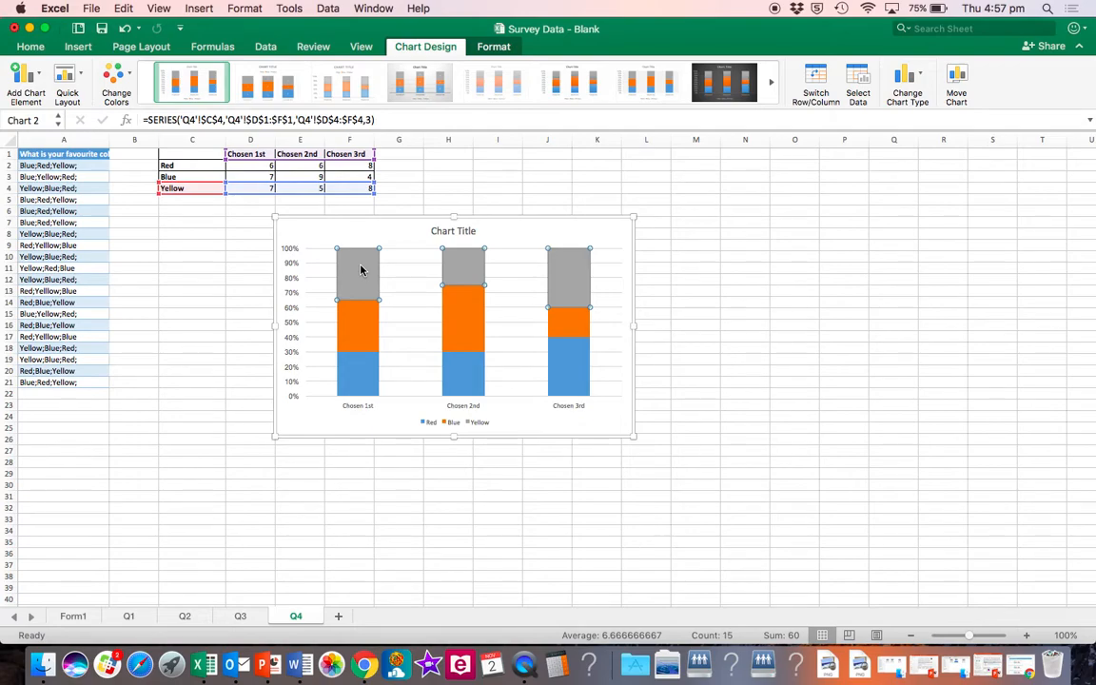
left_click(38, 49)
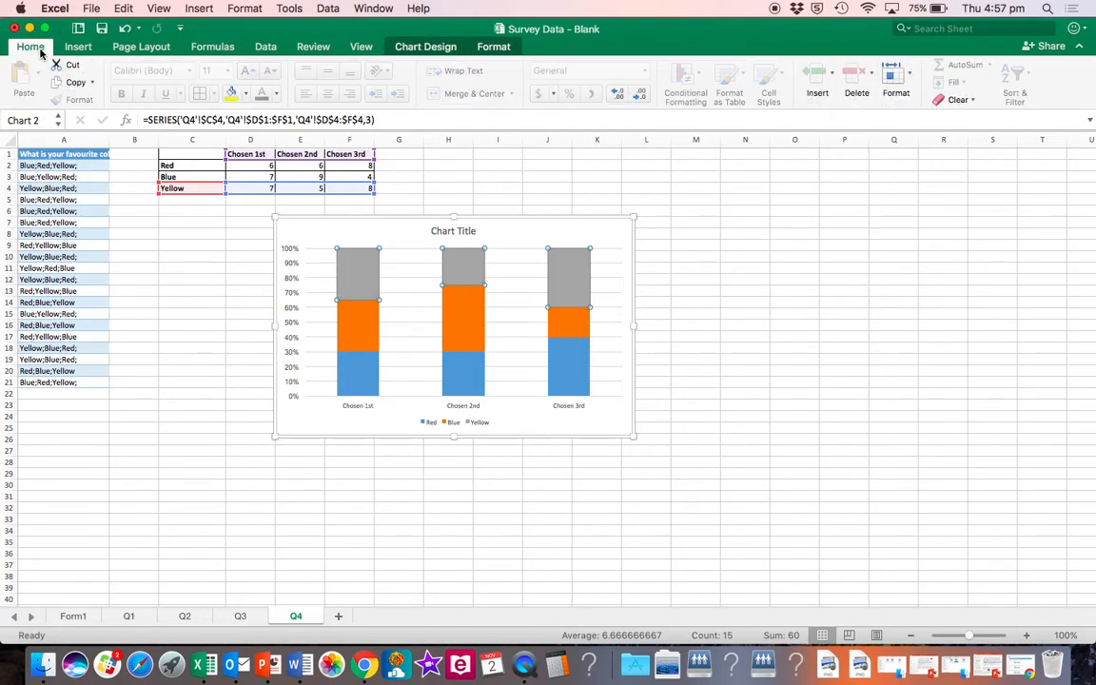
left_click(230, 93)
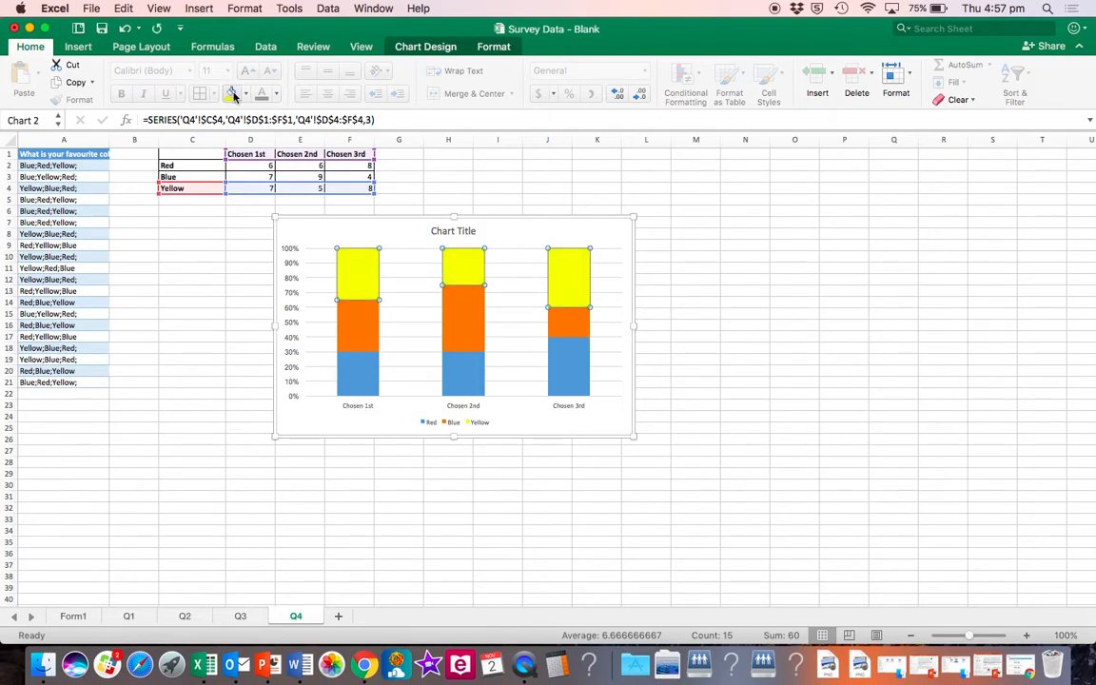
left_click(362, 336)
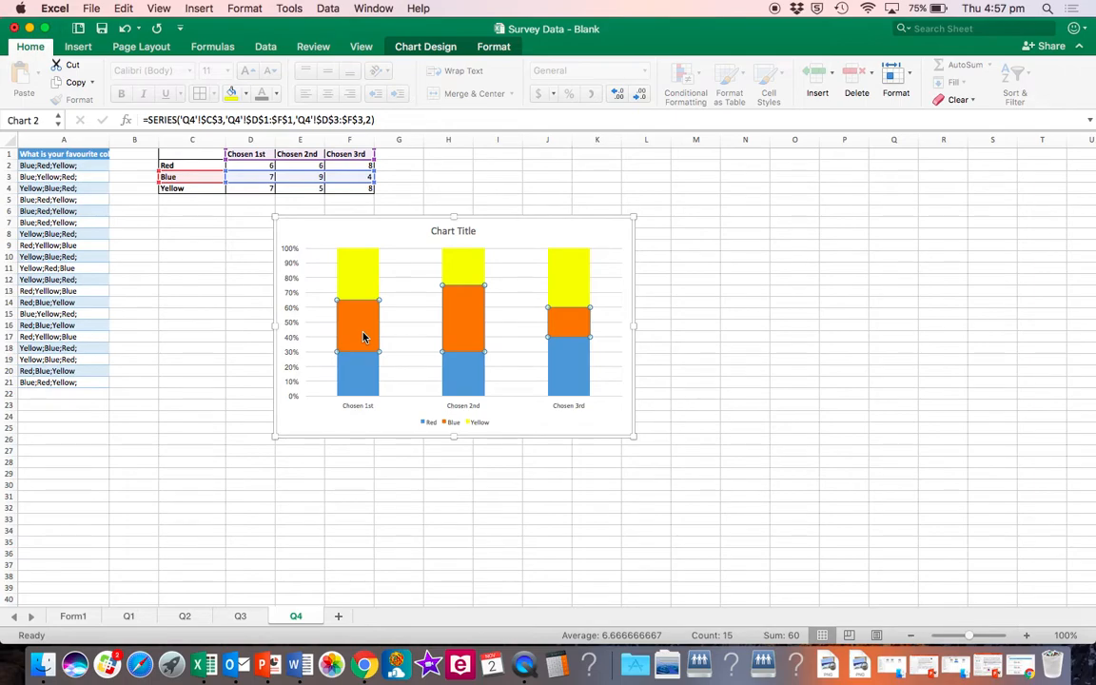
left_click(245, 93)
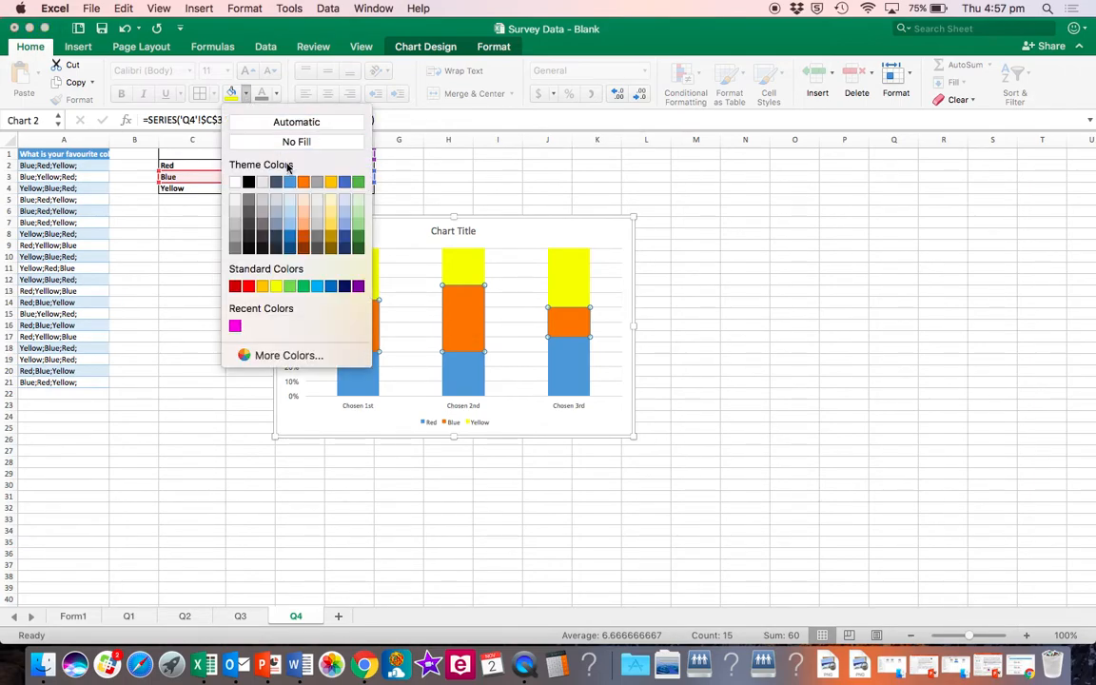
left_click(289, 235)
left_click(353, 370)
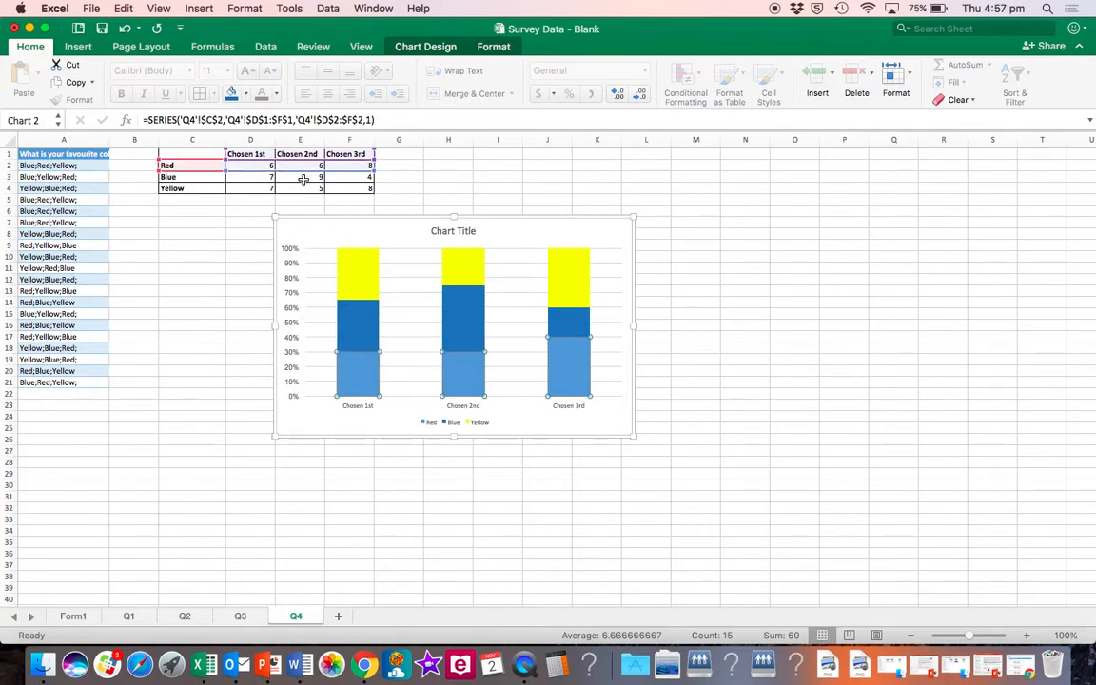
left_click(245, 93)
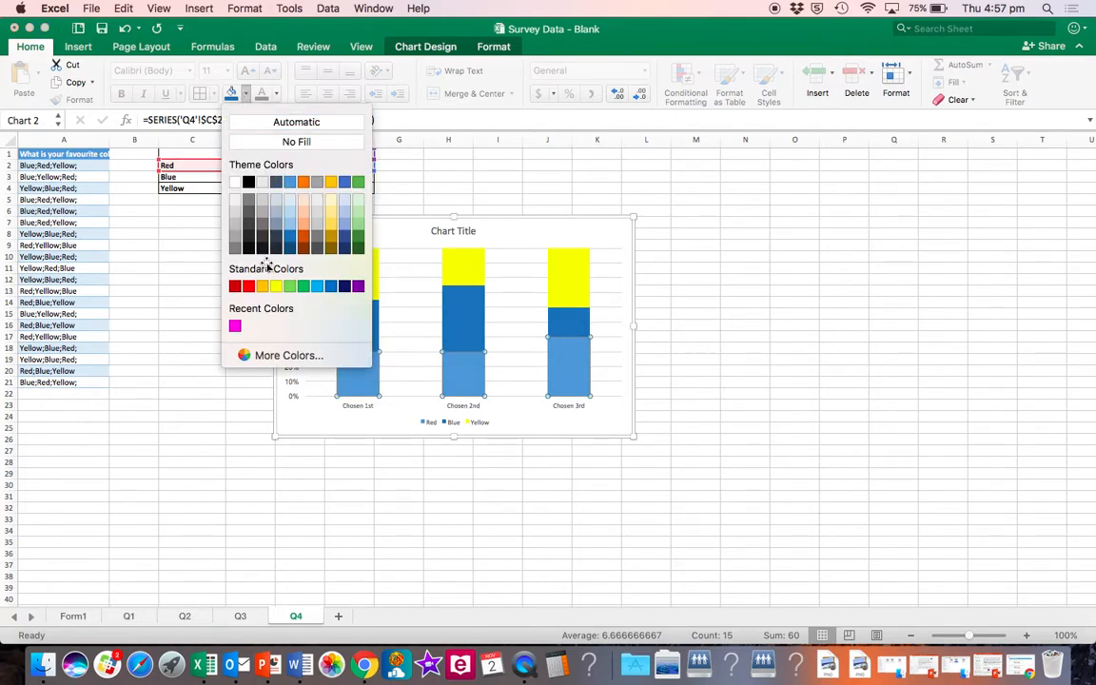
left_click(248, 287)
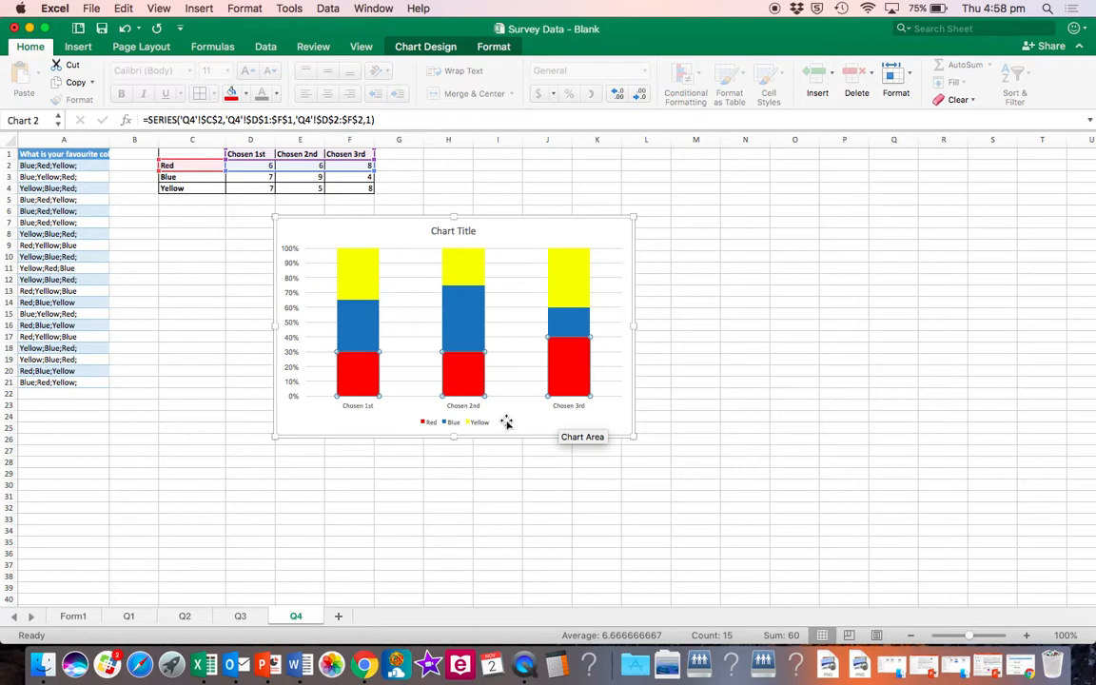
Step: Replace the chart title with "What is Favourite Colour?"
left_click(459, 231)
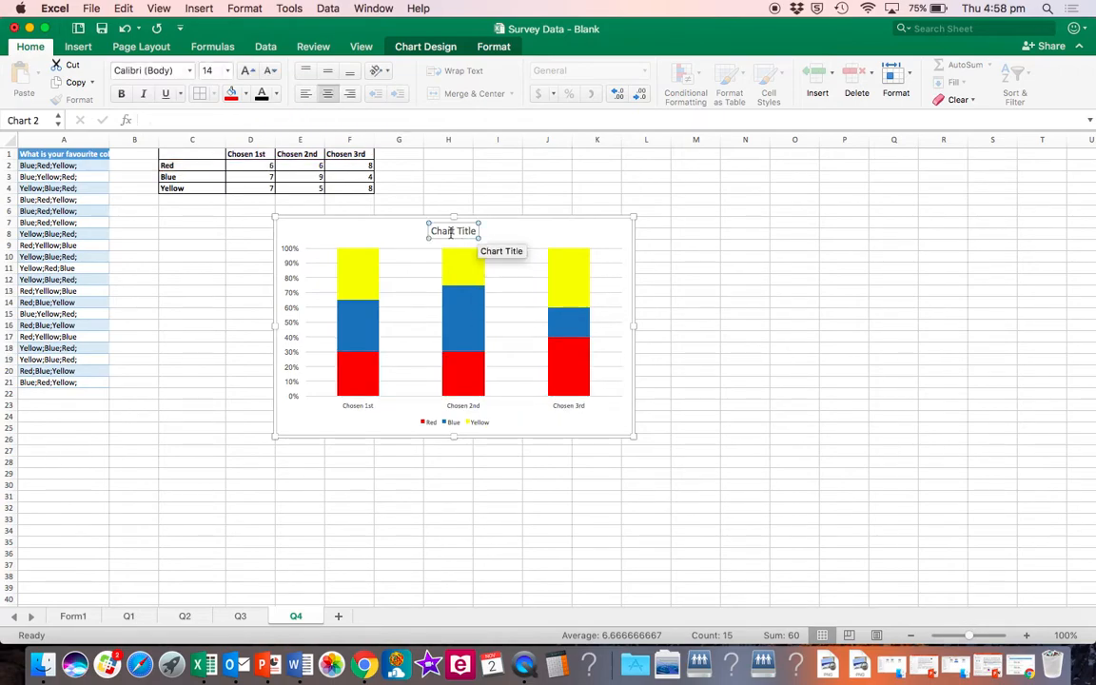
left_click(432, 231)
triple_click(485, 232)
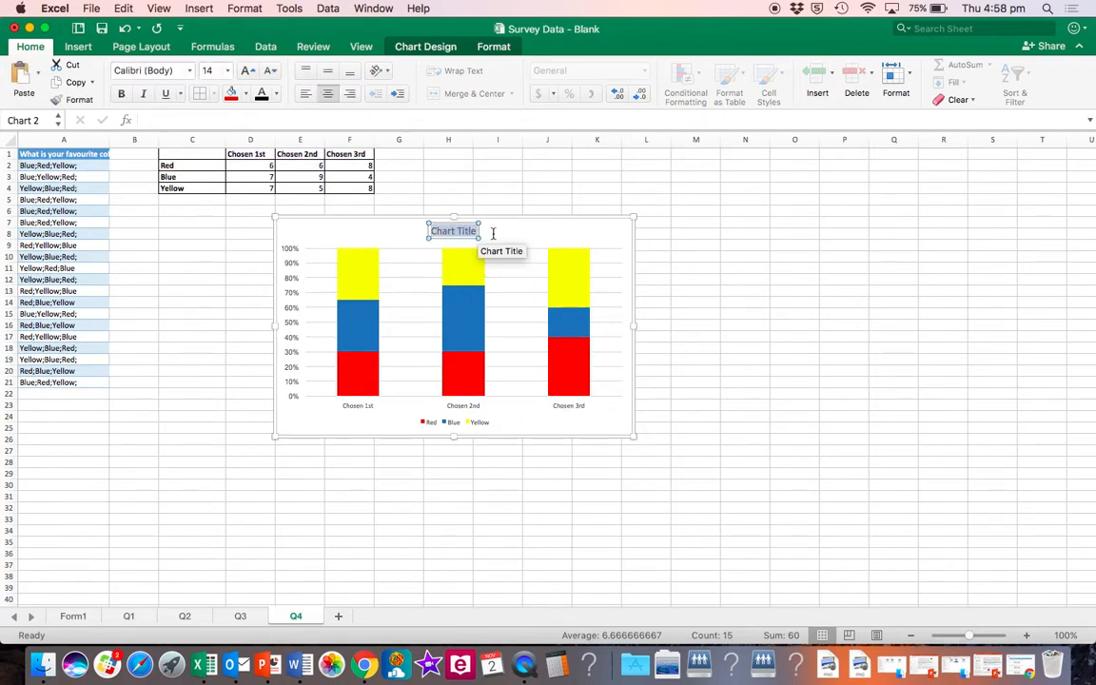
type("W")
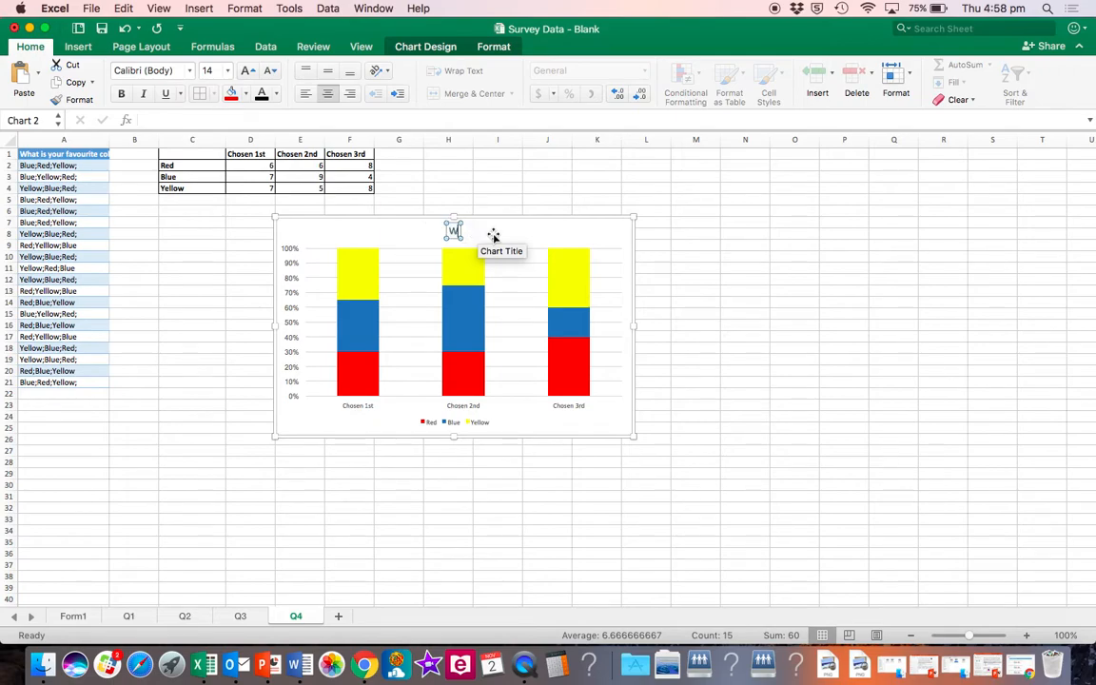
type("hat is you")
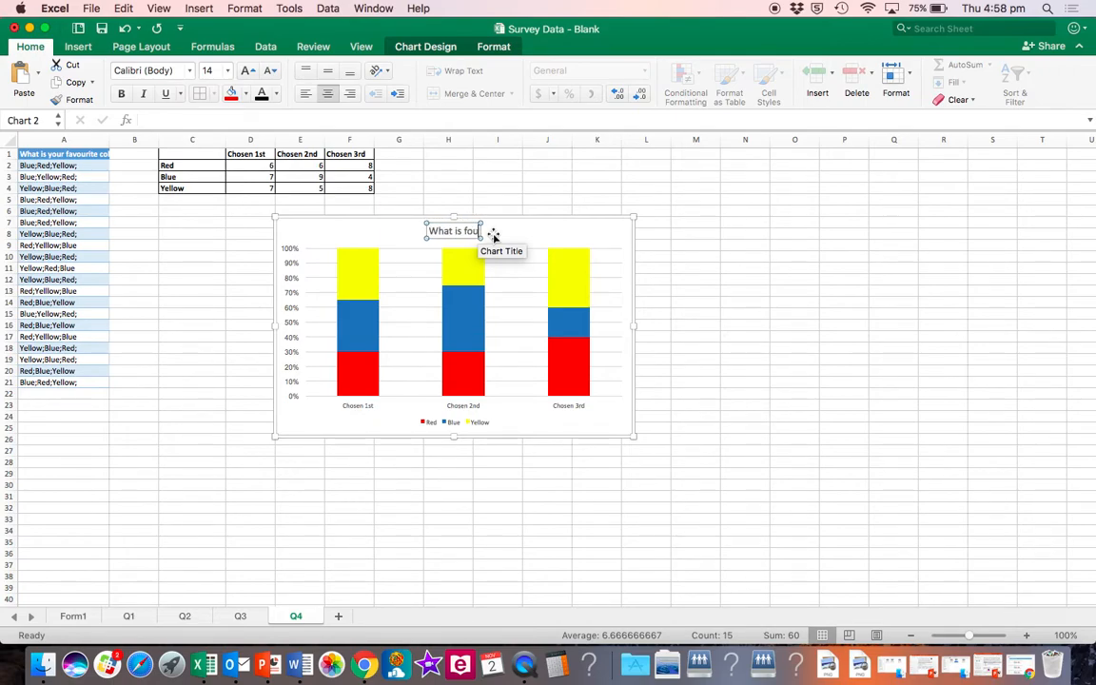
type("avourtie")
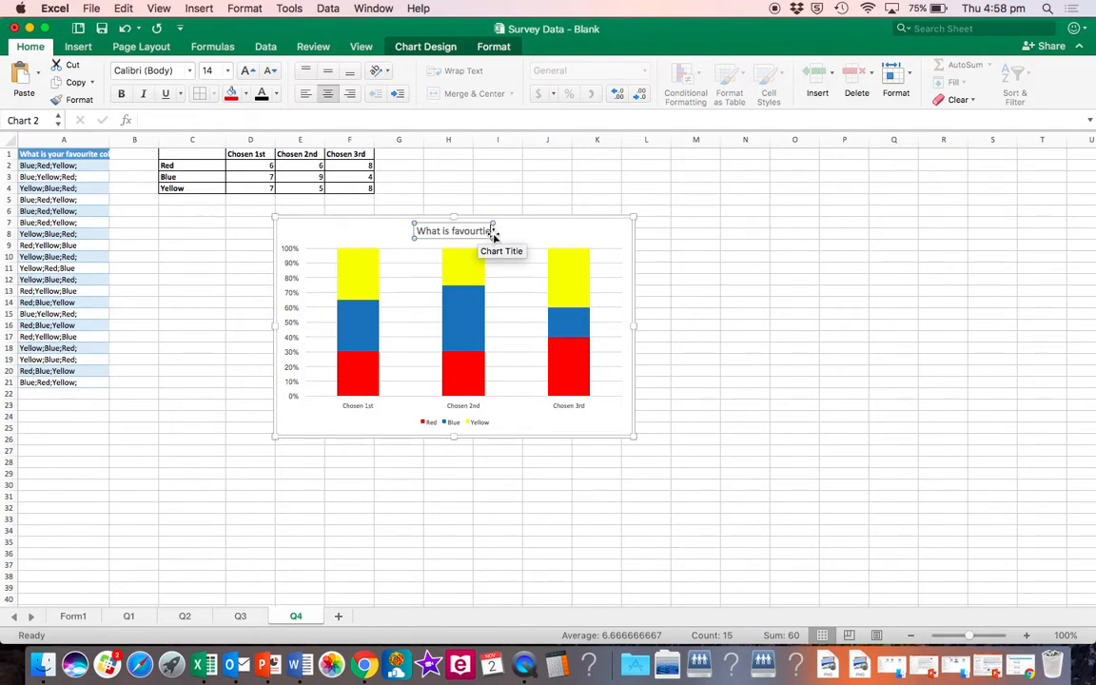
key("BackSpace")
key("BackSpace")
key("BackSpace")
type("ite colour?")
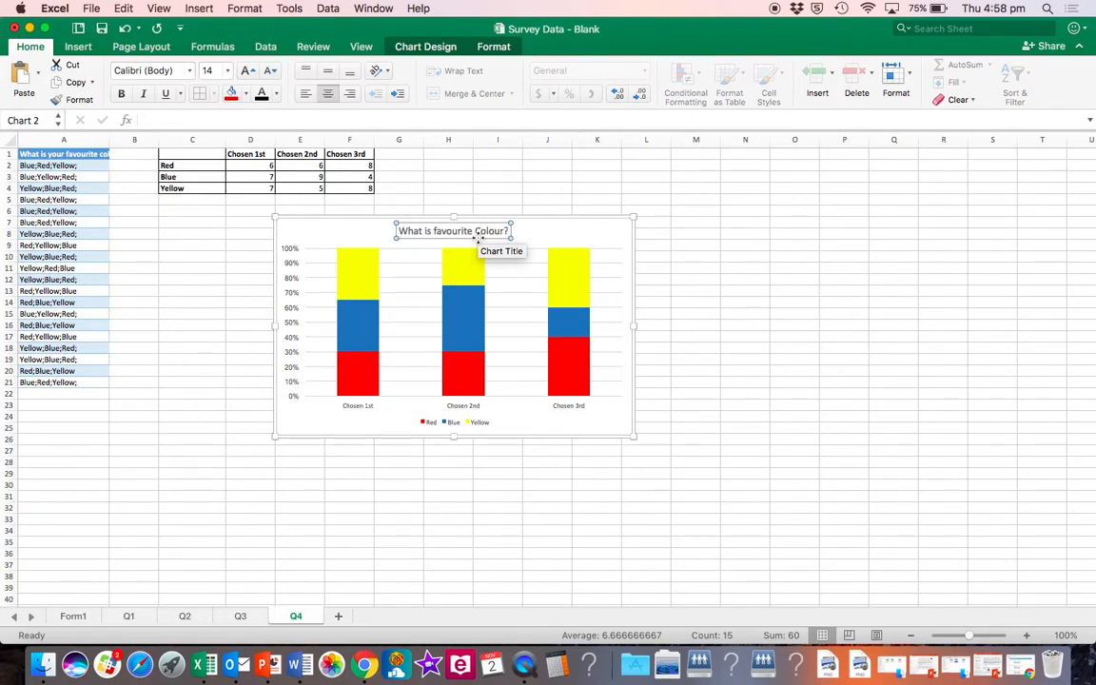
key("BackSpace")
type("F")
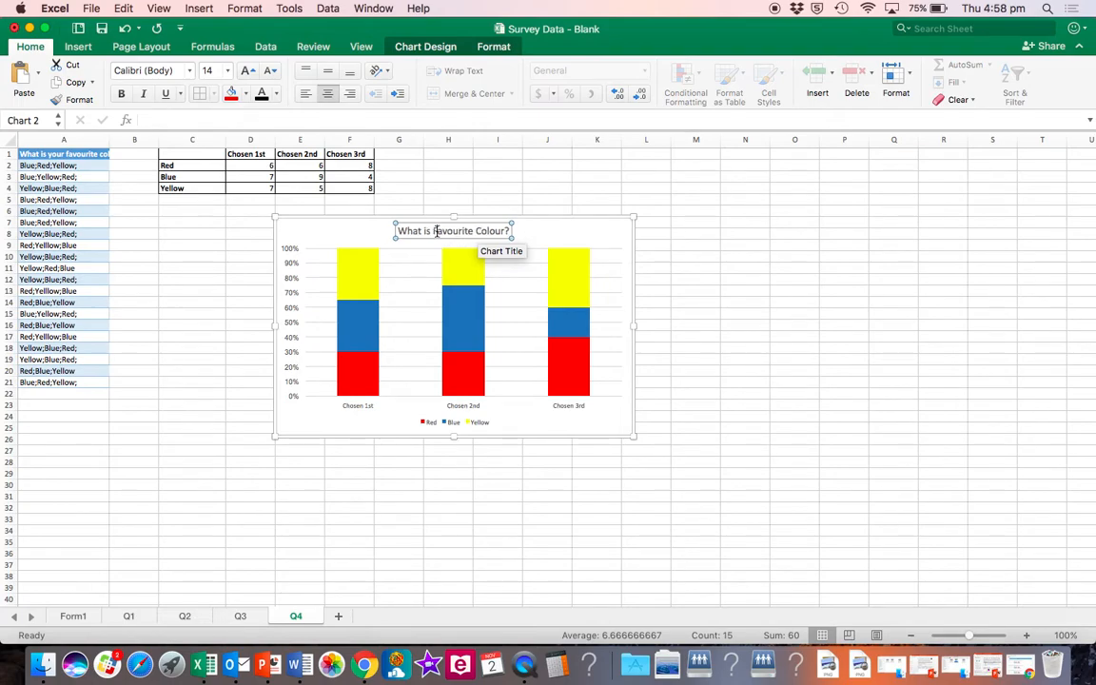
left_click(568, 237)
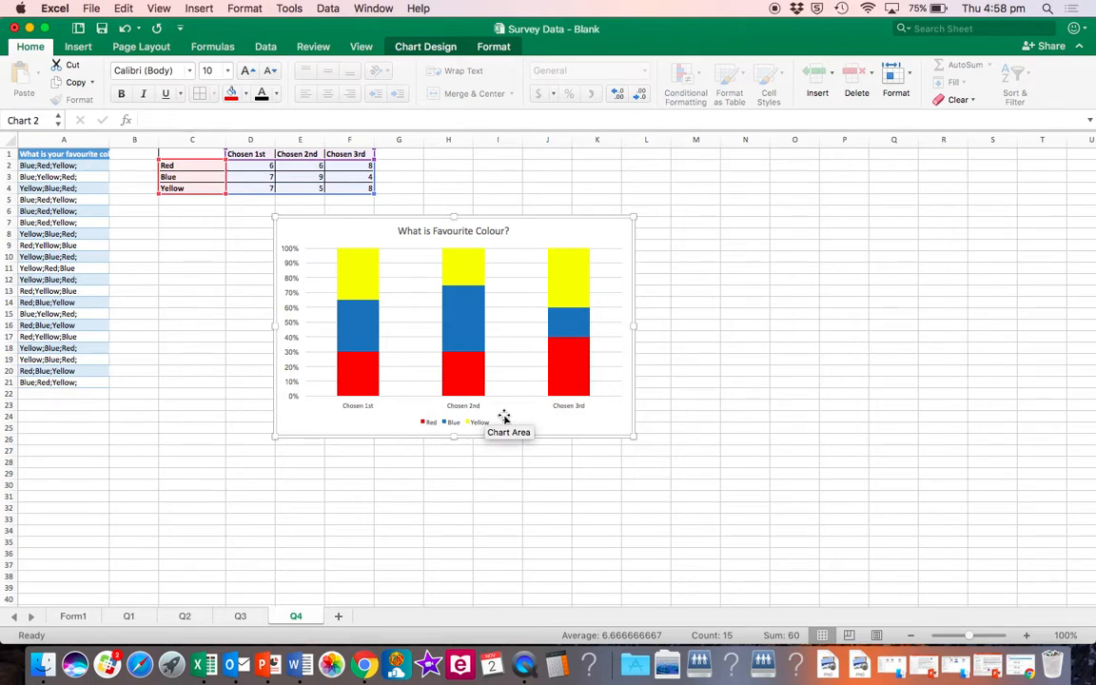
Step: Add primary horizontal and primary vertical axis titles to the stacked column chart
left_click(288, 218)
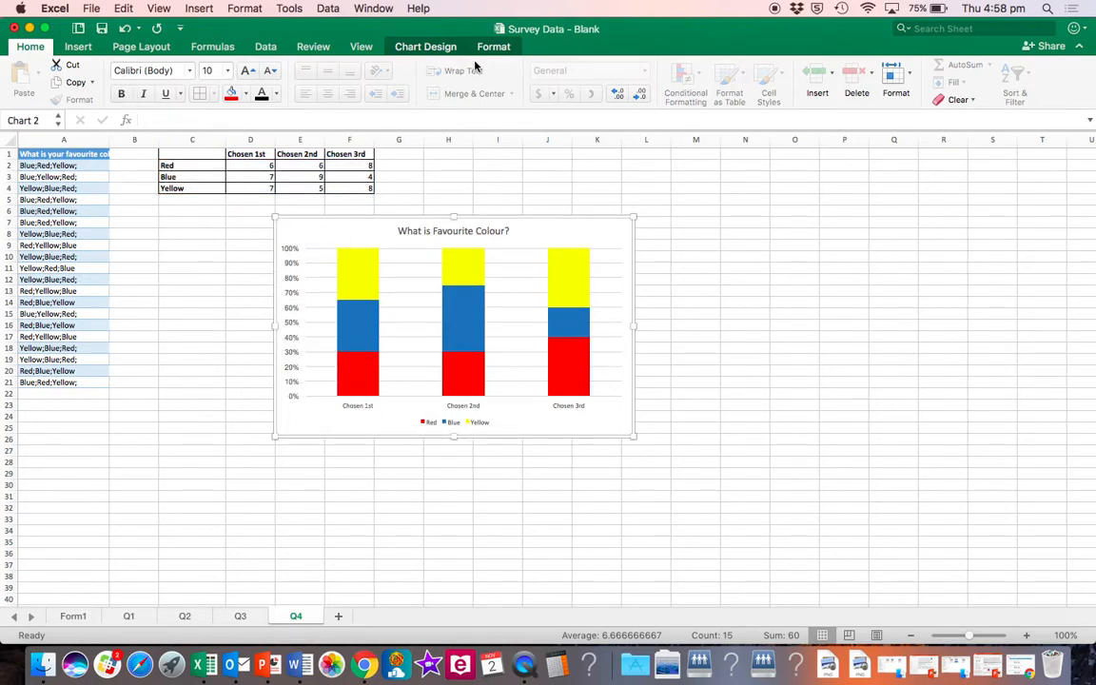
left_click(429, 46)
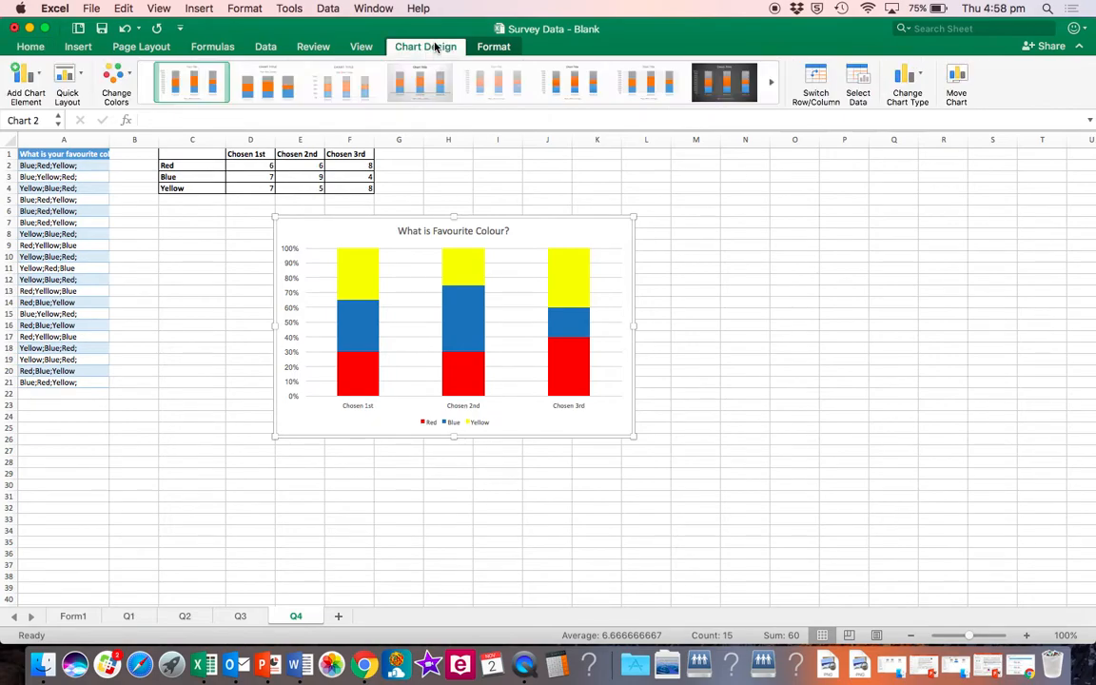
left_click(22, 78)
mouse_move(54, 122)
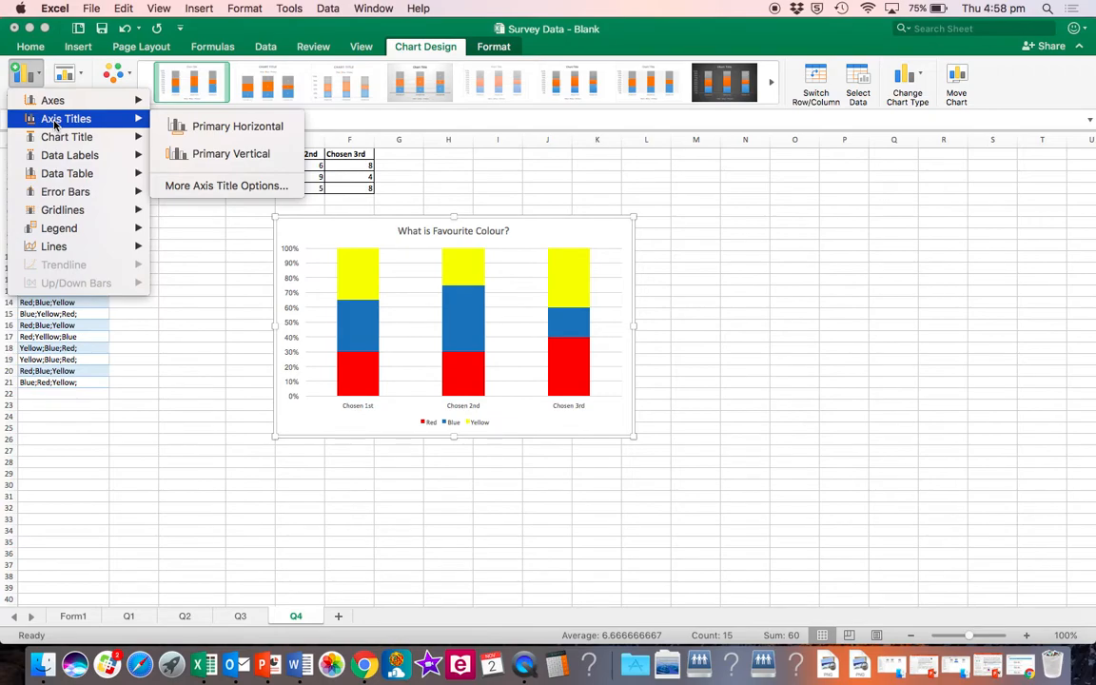
left_click(175, 130)
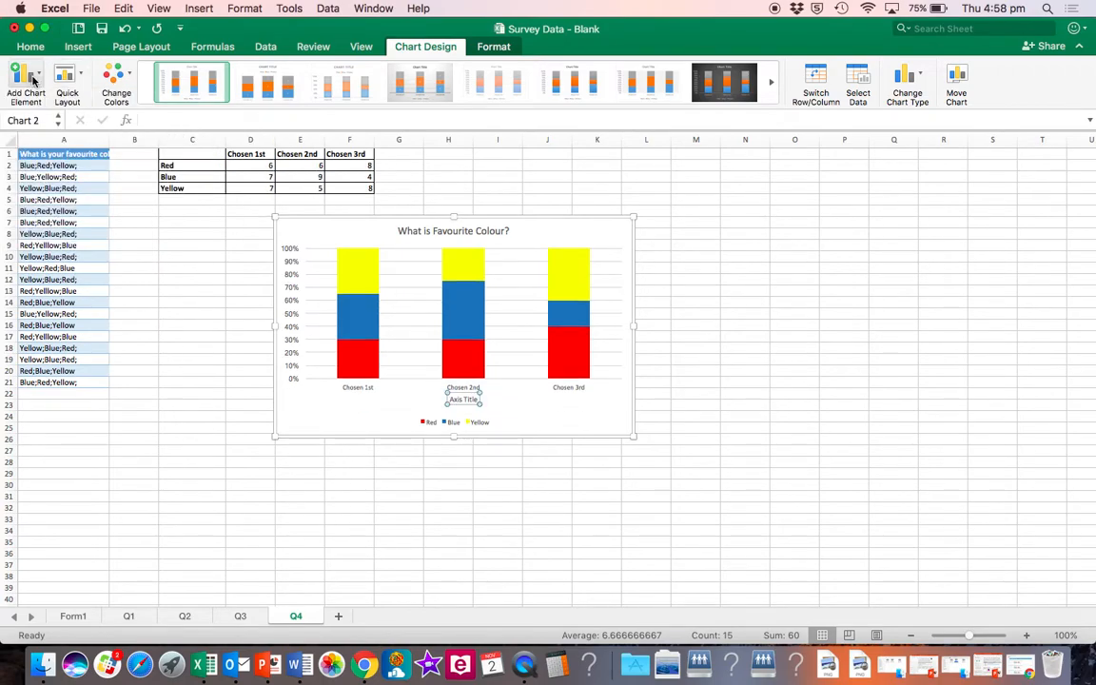
left_click(33, 80)
mouse_move(43, 115)
left_click(173, 152)
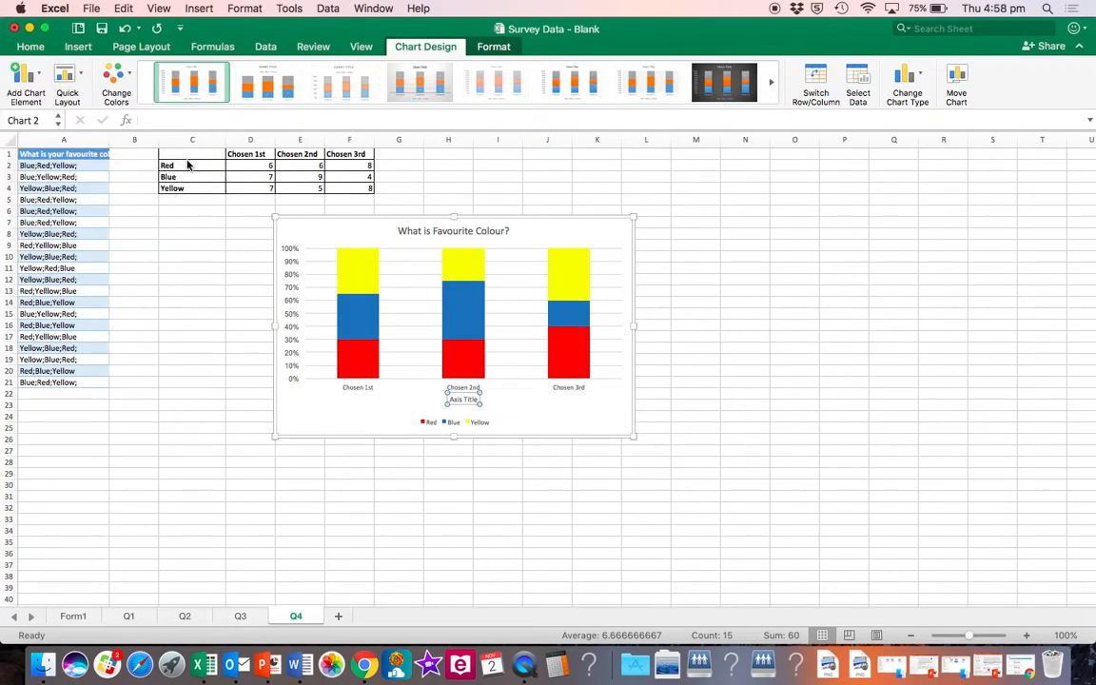
Step: Set the horizontal axis title to "Place it was Ranked"
left_click(474, 399)
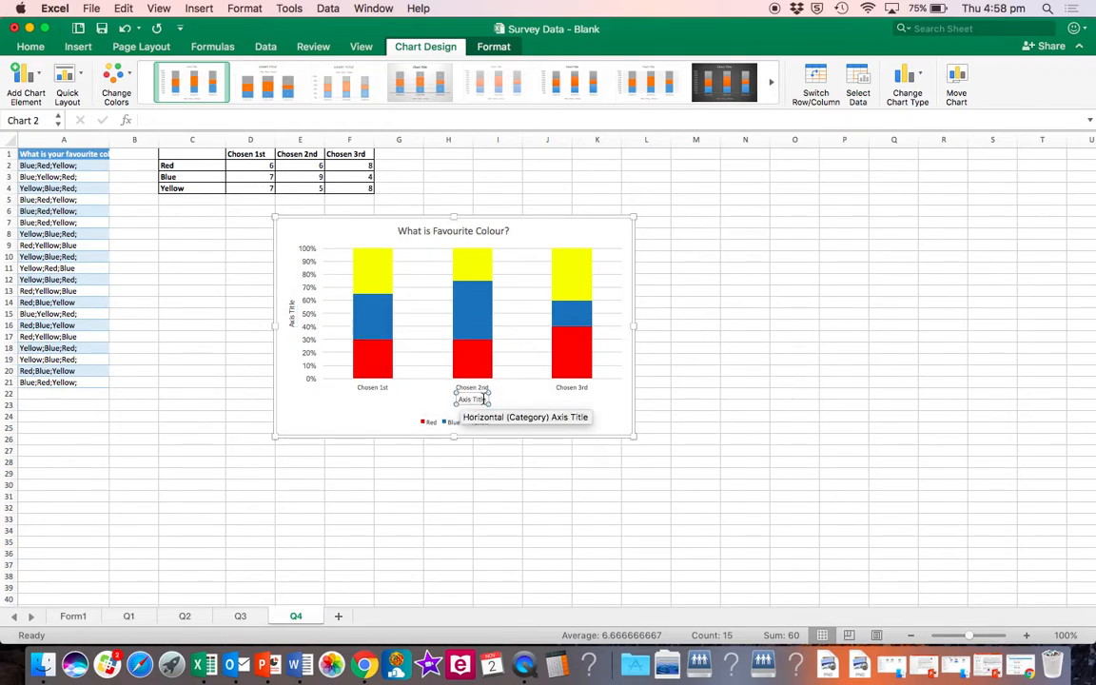
left_click_drag(484, 399, 459, 399)
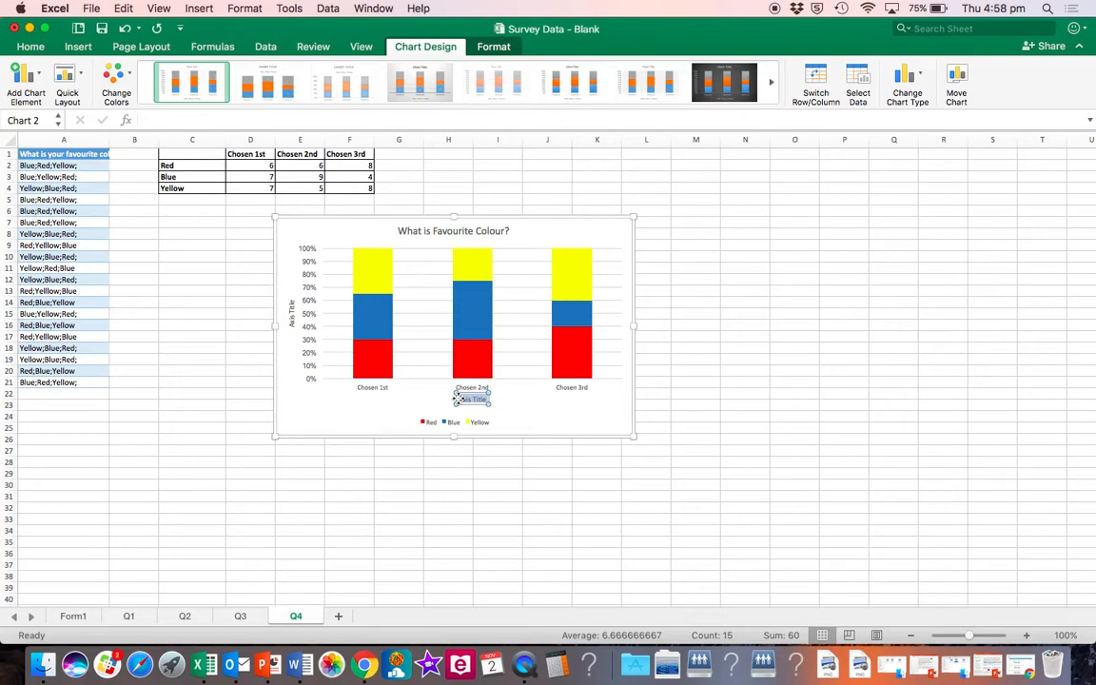
type("Place it was Ranked")
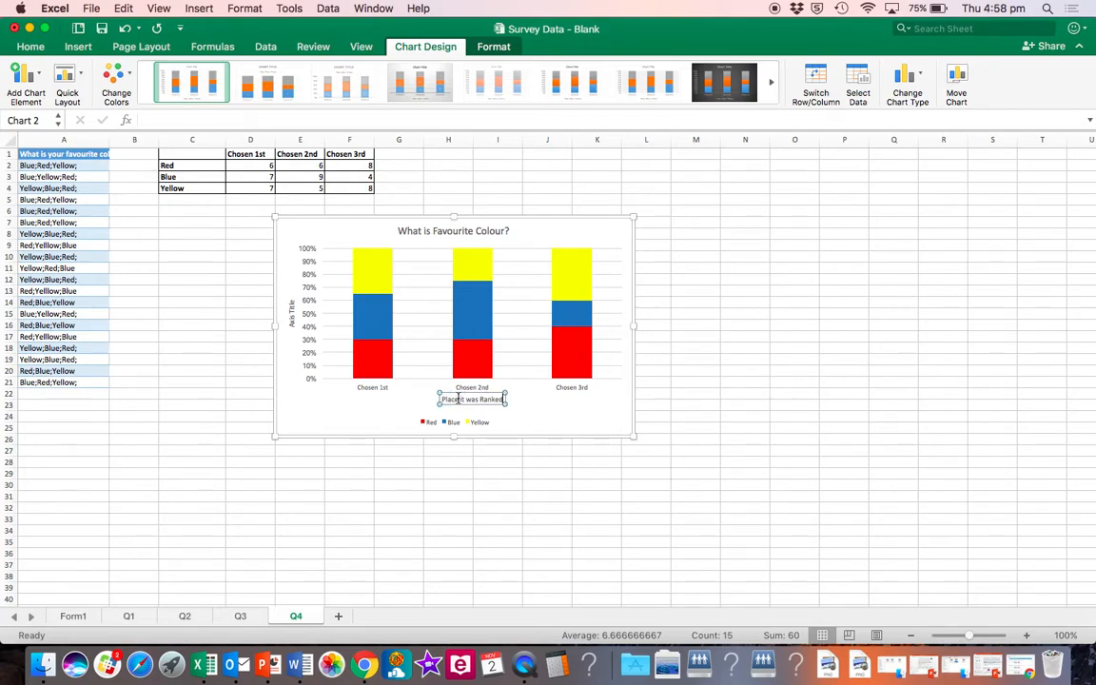
Step: Set the vertical axis title to "Percentage Chosen" and leave the chart
left_click(292, 306)
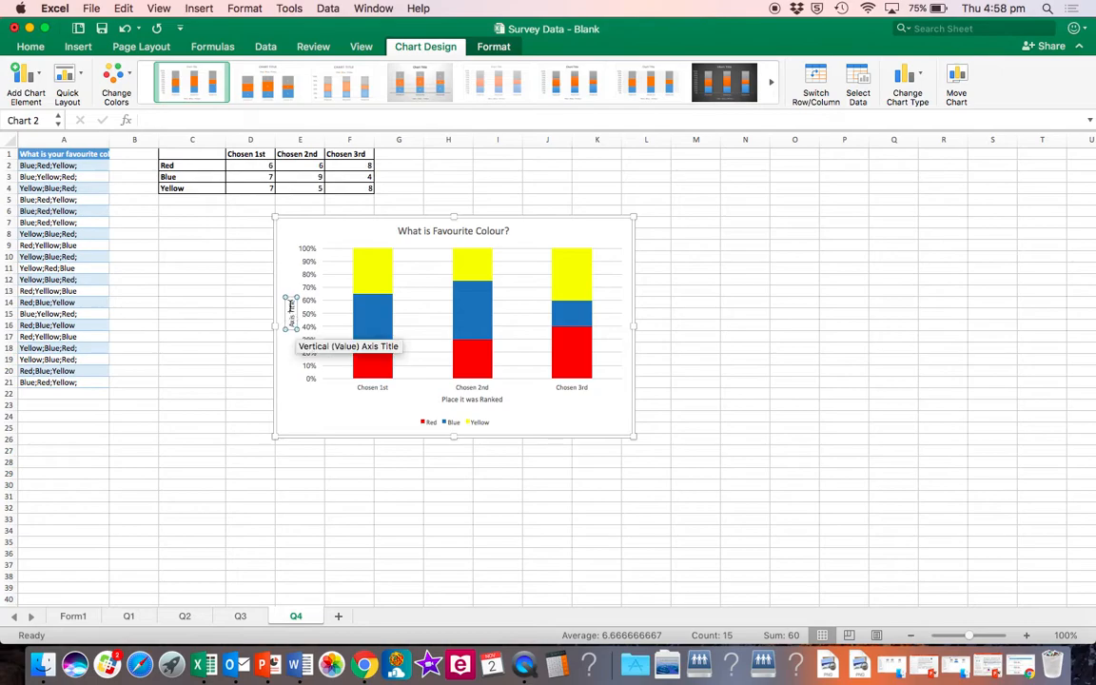
left_click_drag(291, 301, 293, 323)
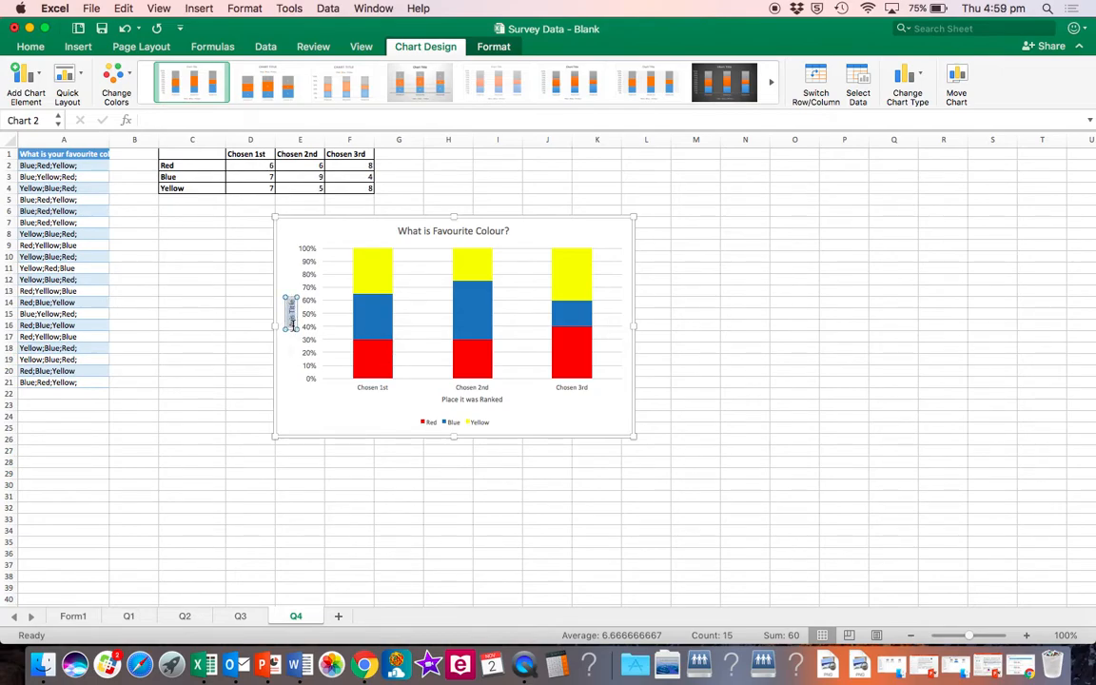
type("Percentage Chosen")
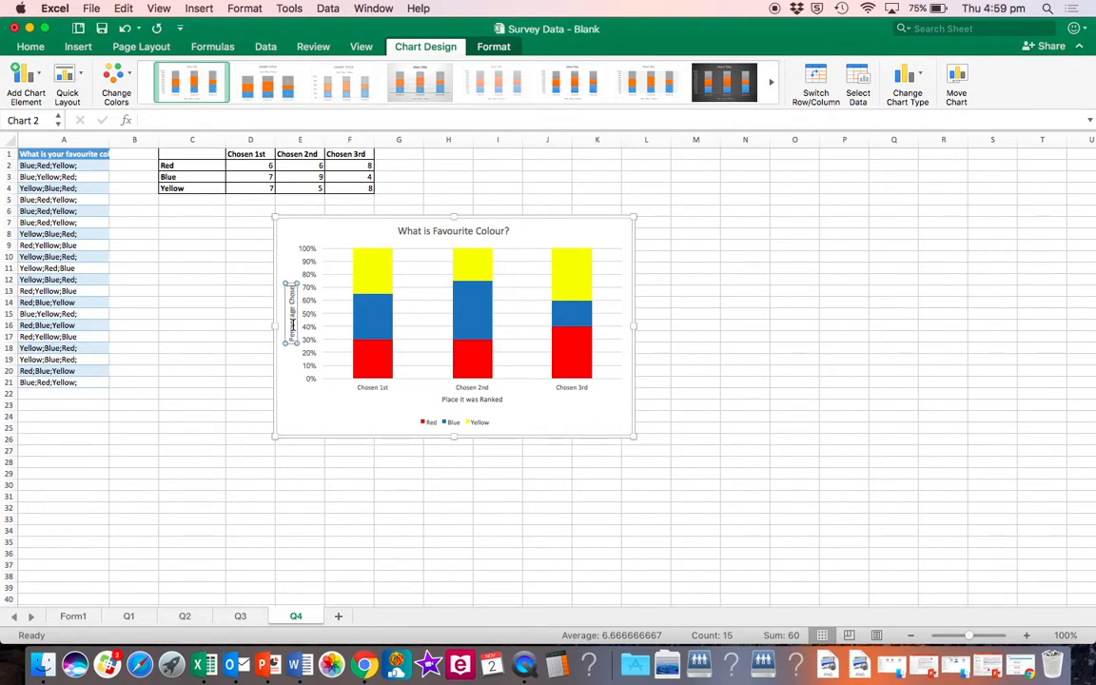
left_click(244, 335)
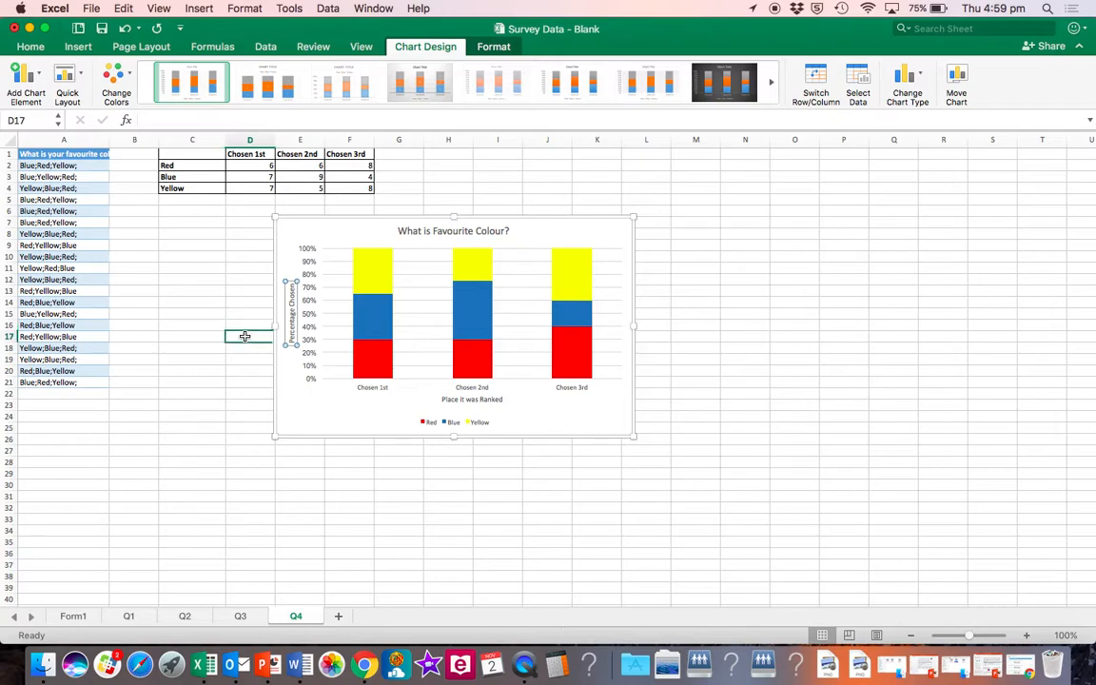
Step: Set all of the stacked column chart's text to black and move the chart directly beneath the tally table
left_click(548, 423)
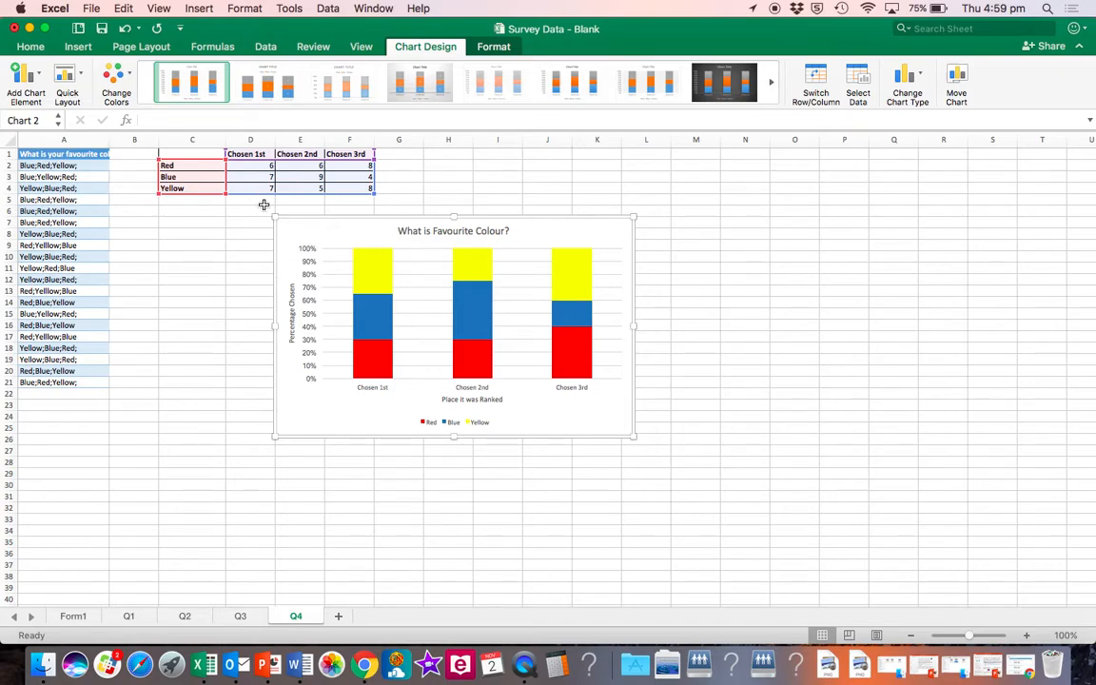
left_click(32, 47)
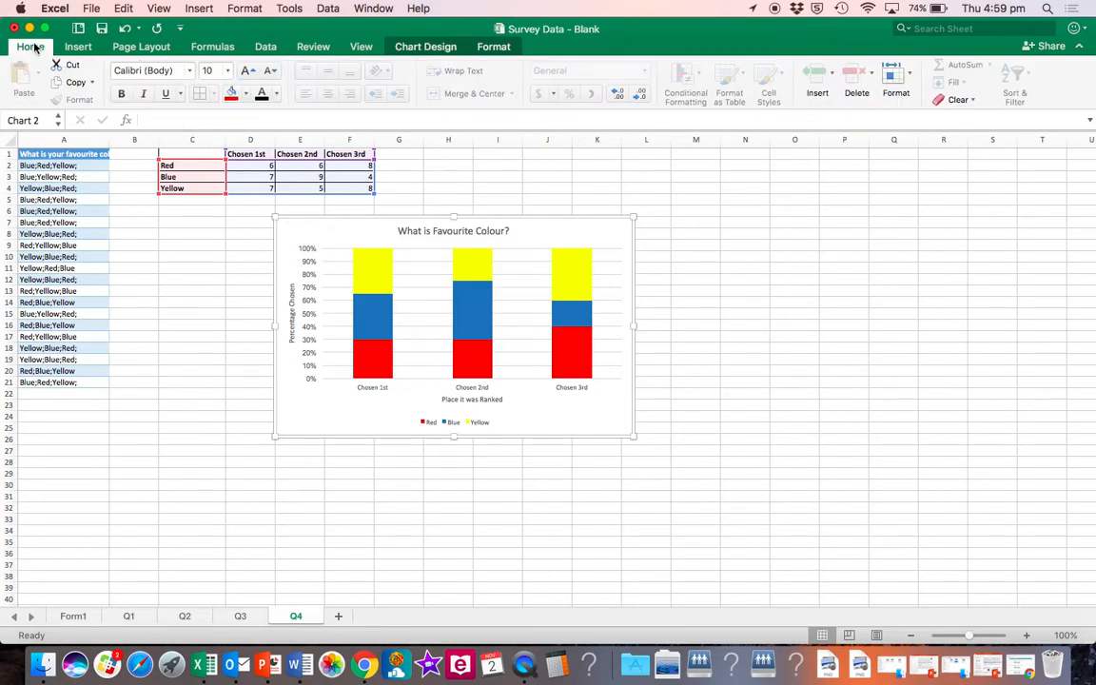
left_click(277, 95)
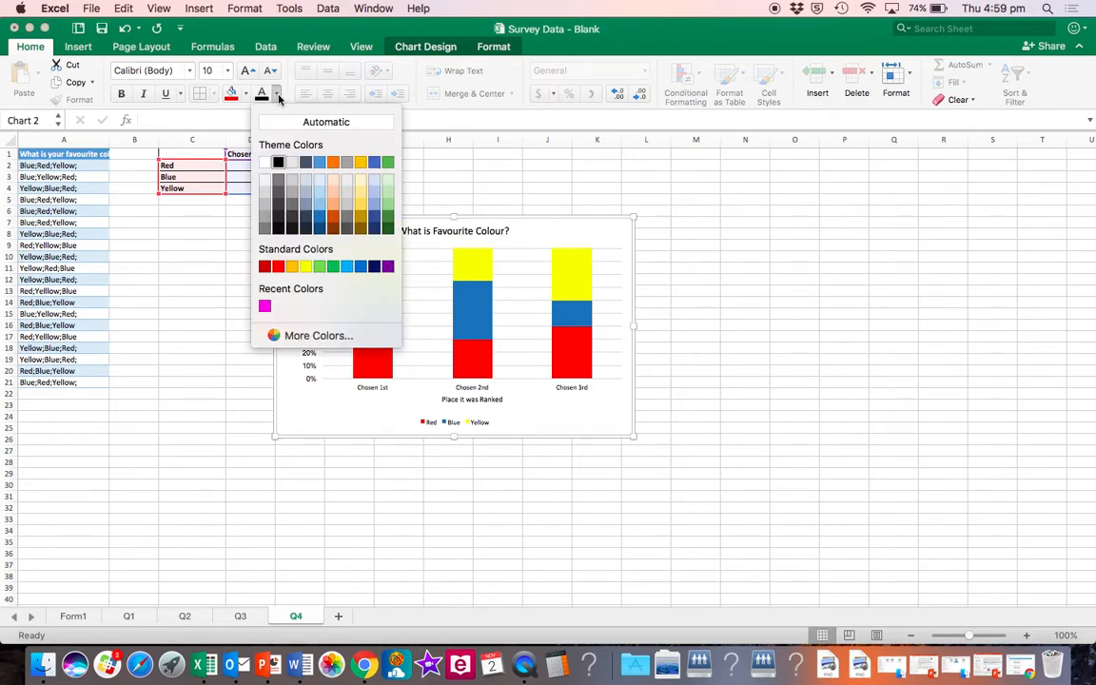
left_click(278, 163)
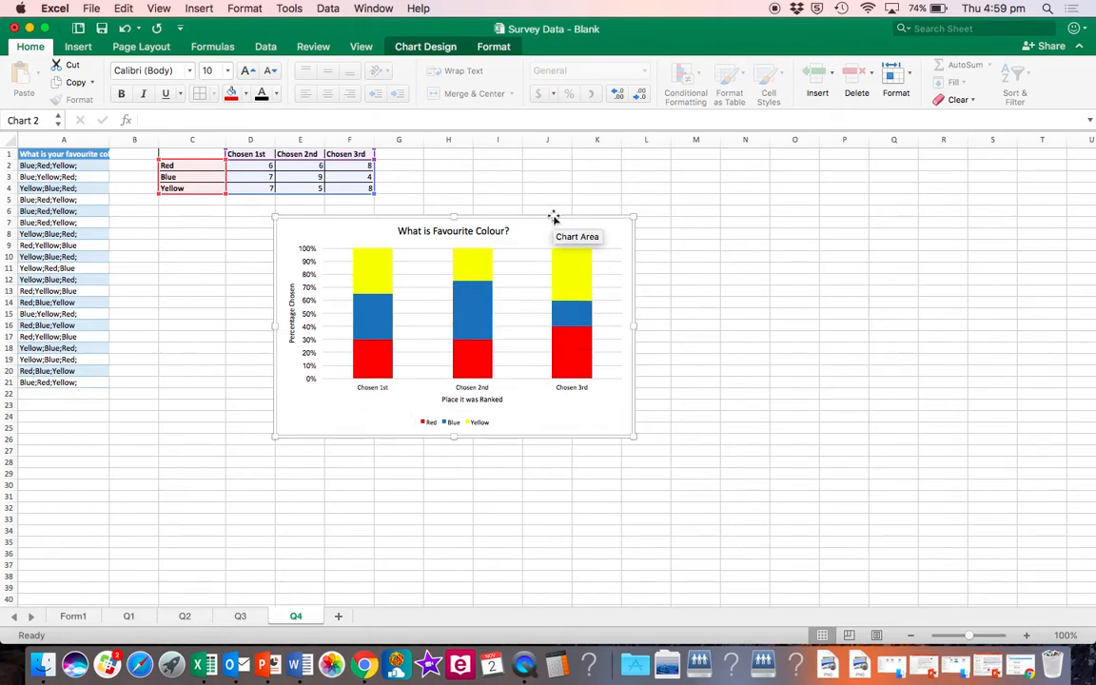
left_click_drag(551, 218, 419, 212)
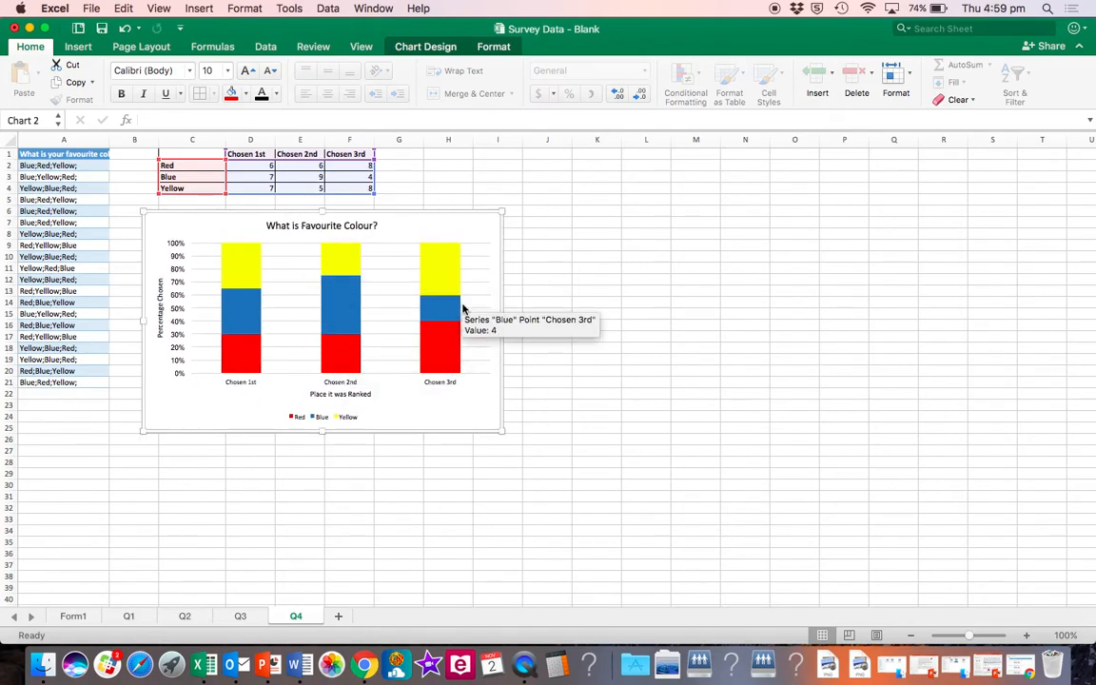
Step: Give the chart area a black outline and deselect the chart
left_click(428, 50)
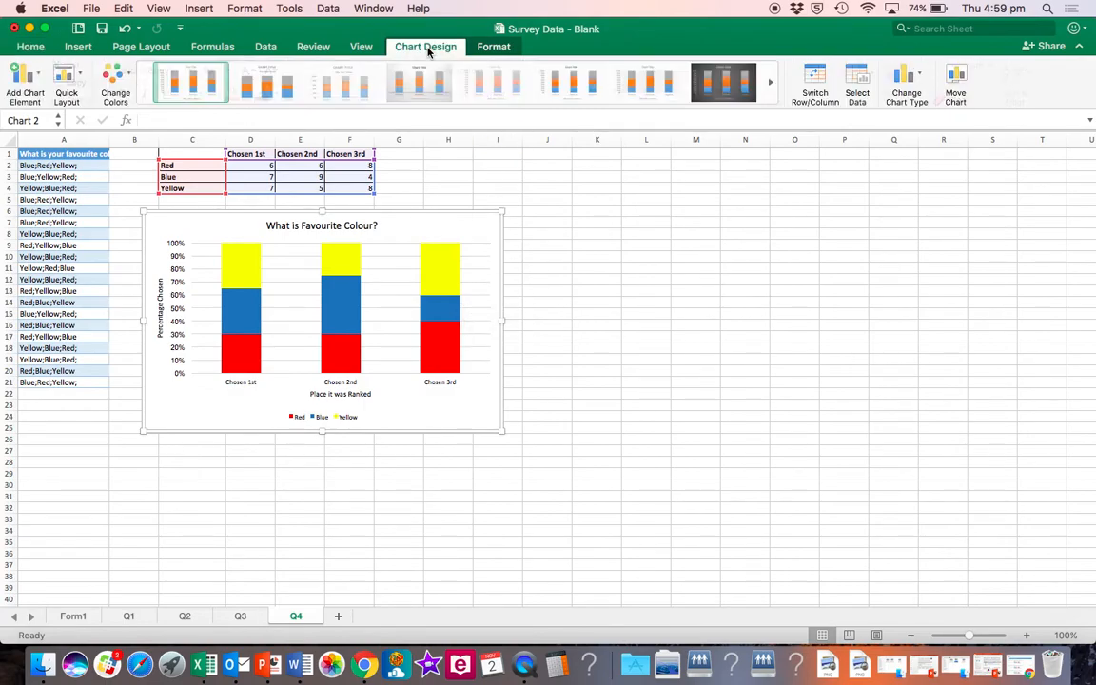
left_click(491, 45)
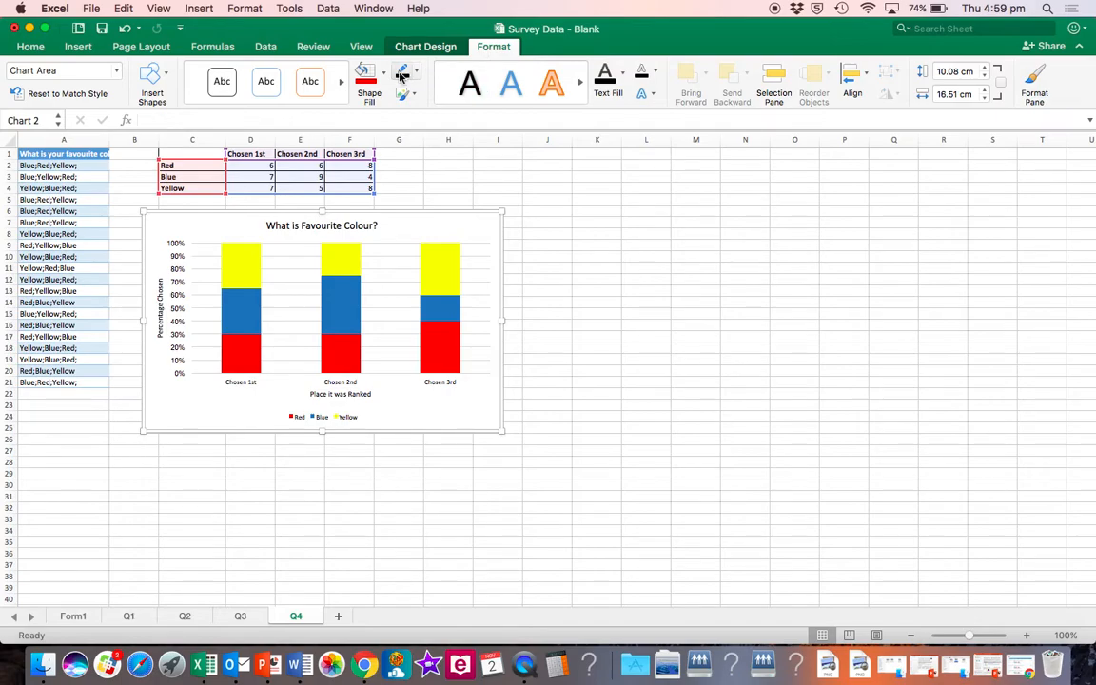
left_click(534, 368)
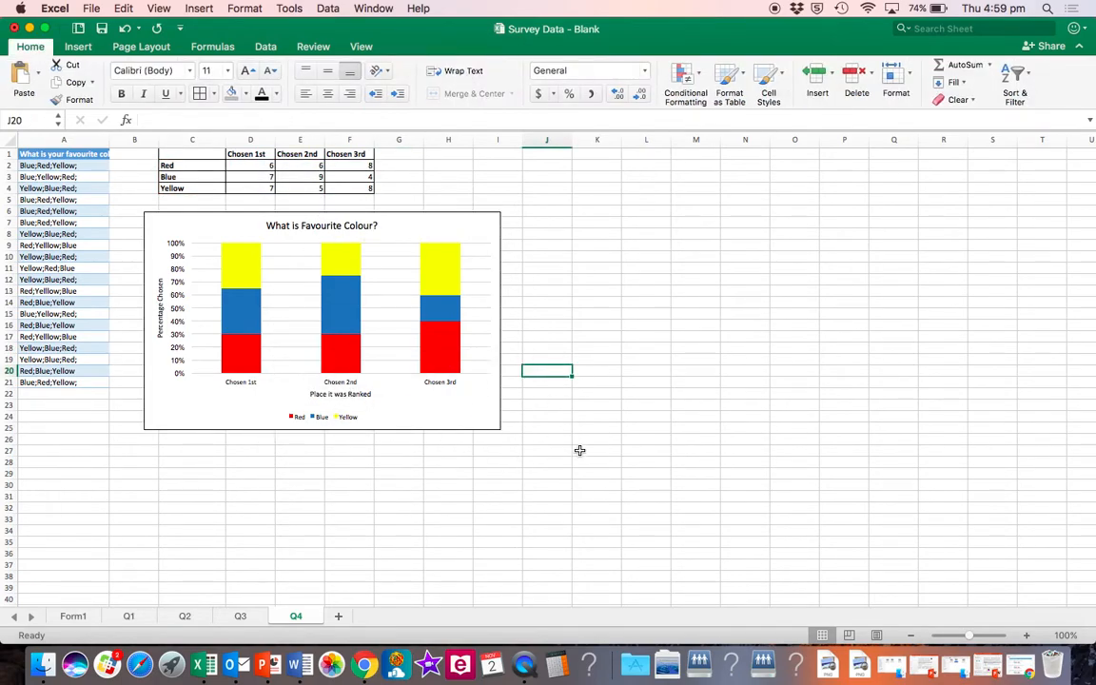
Step: Add data labels at the centre of every segment in the stacked column chart
left_click(446, 271)
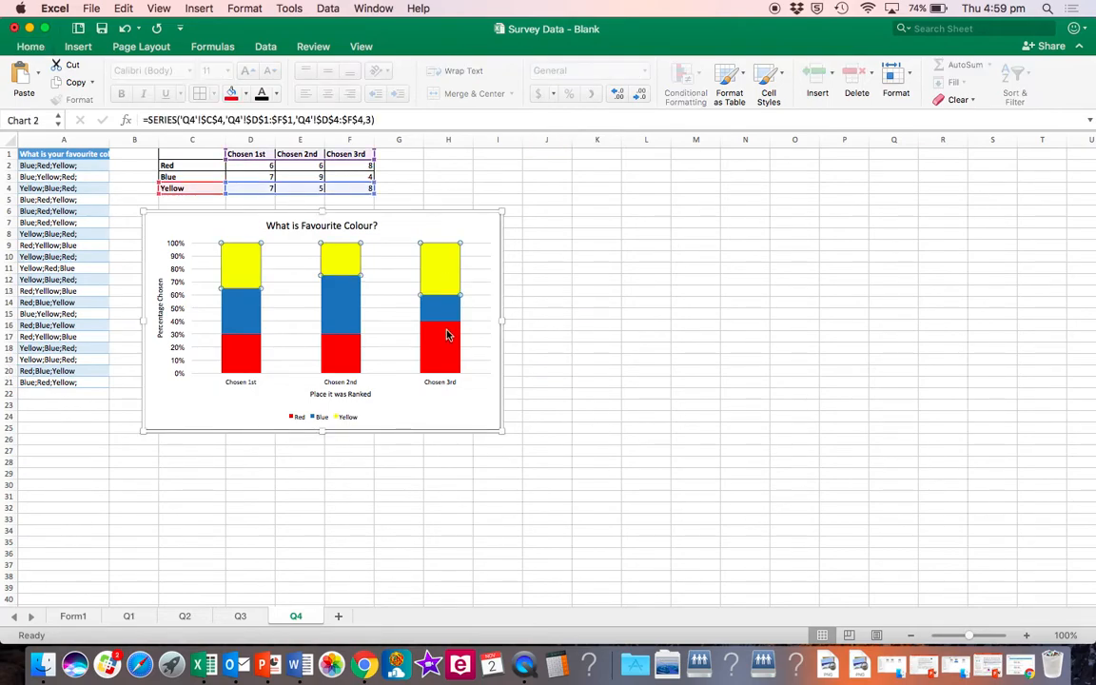
left_click(438, 213)
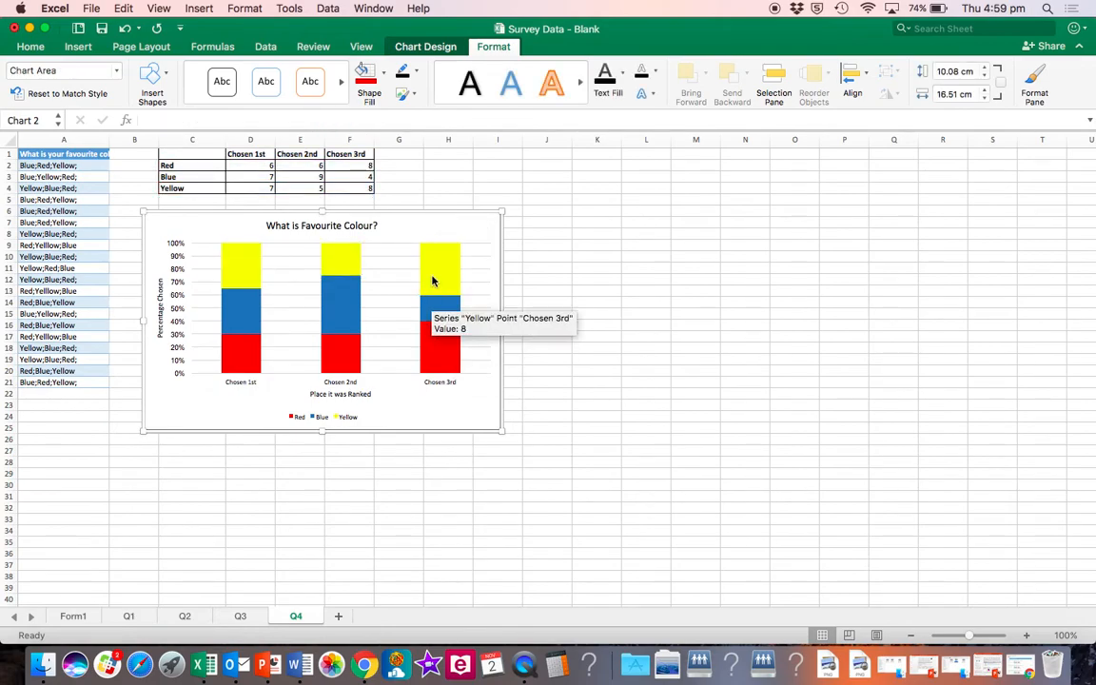
left_click(428, 49)
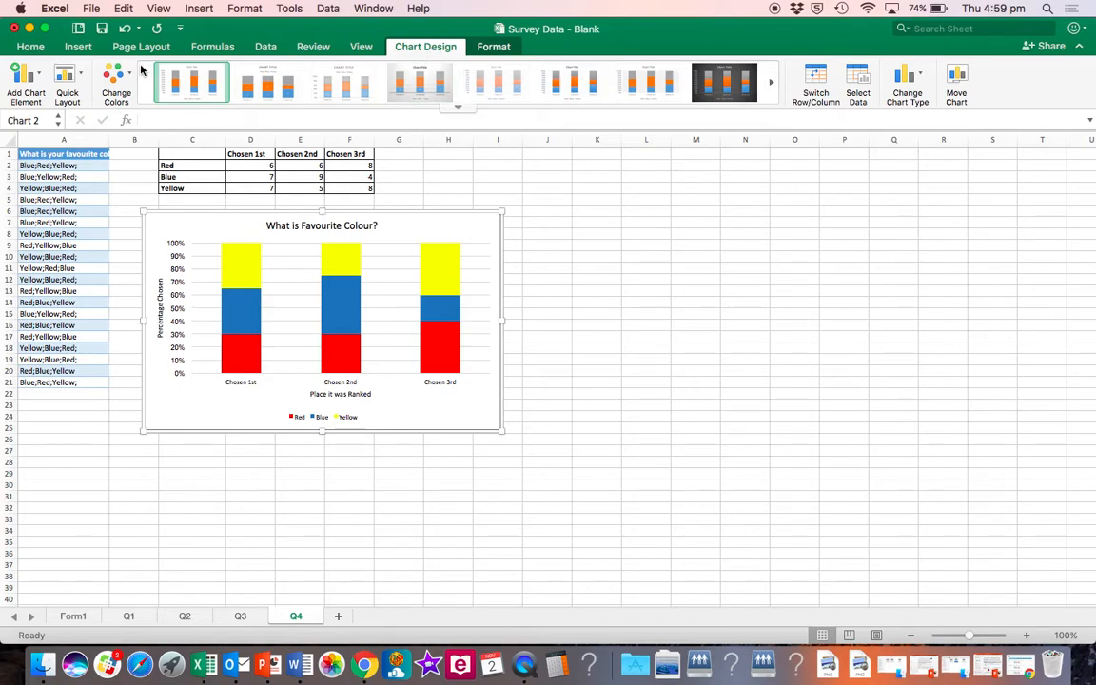
left_click(36, 74)
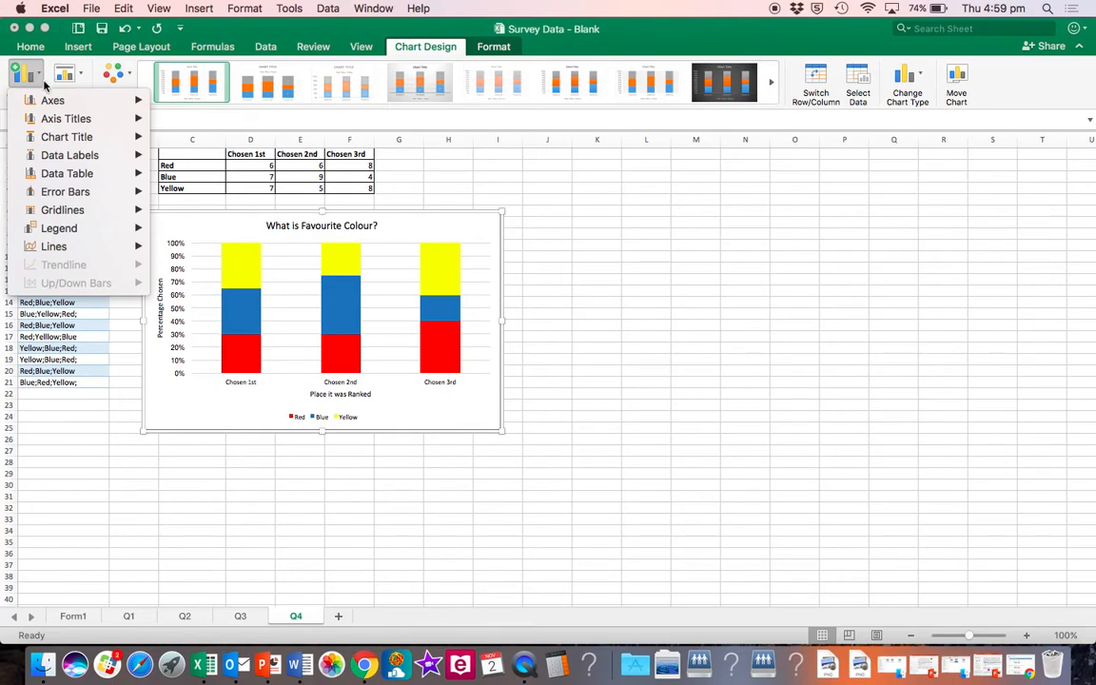
mouse_move(67, 160)
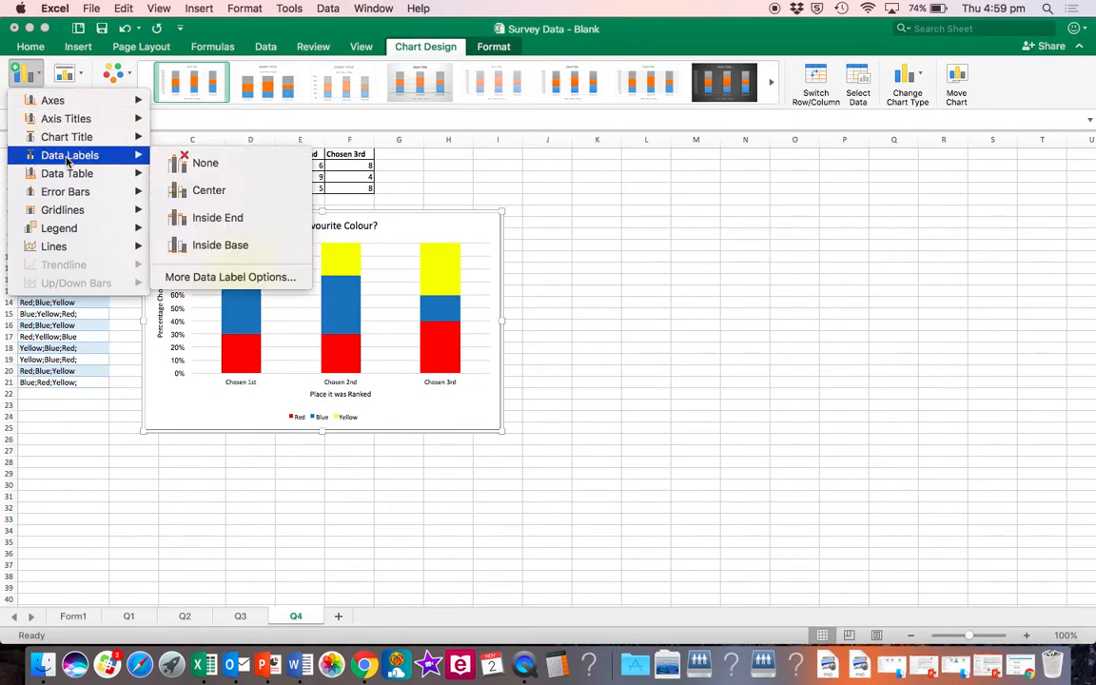
left_click(186, 194)
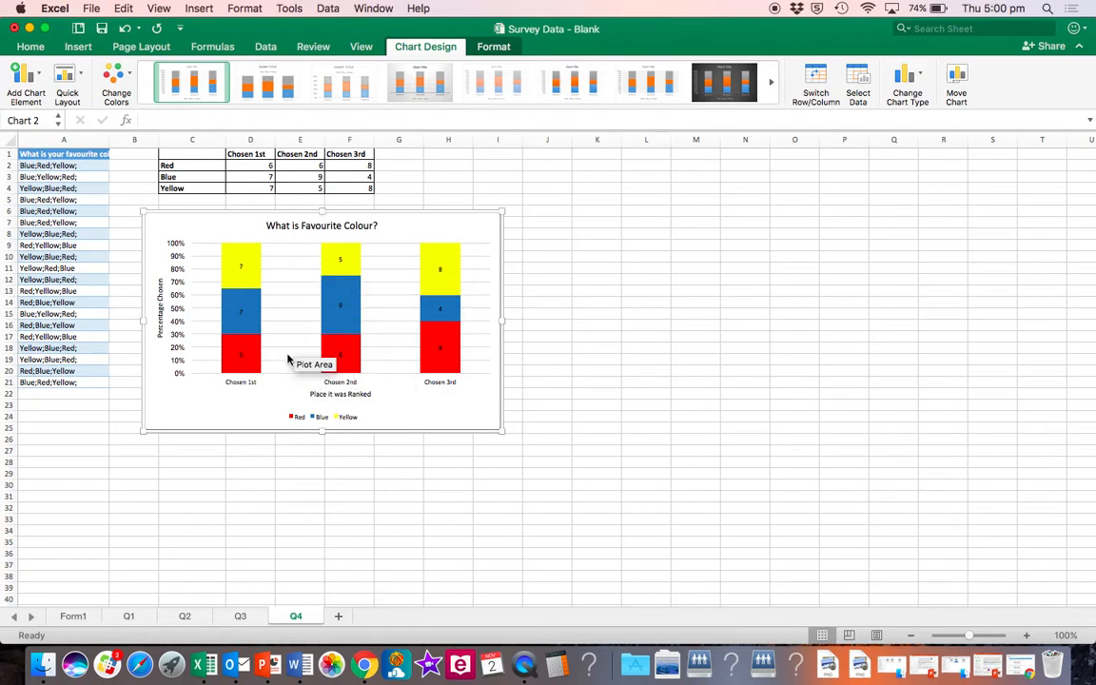
left_click(40, 75)
mouse_move(64, 161)
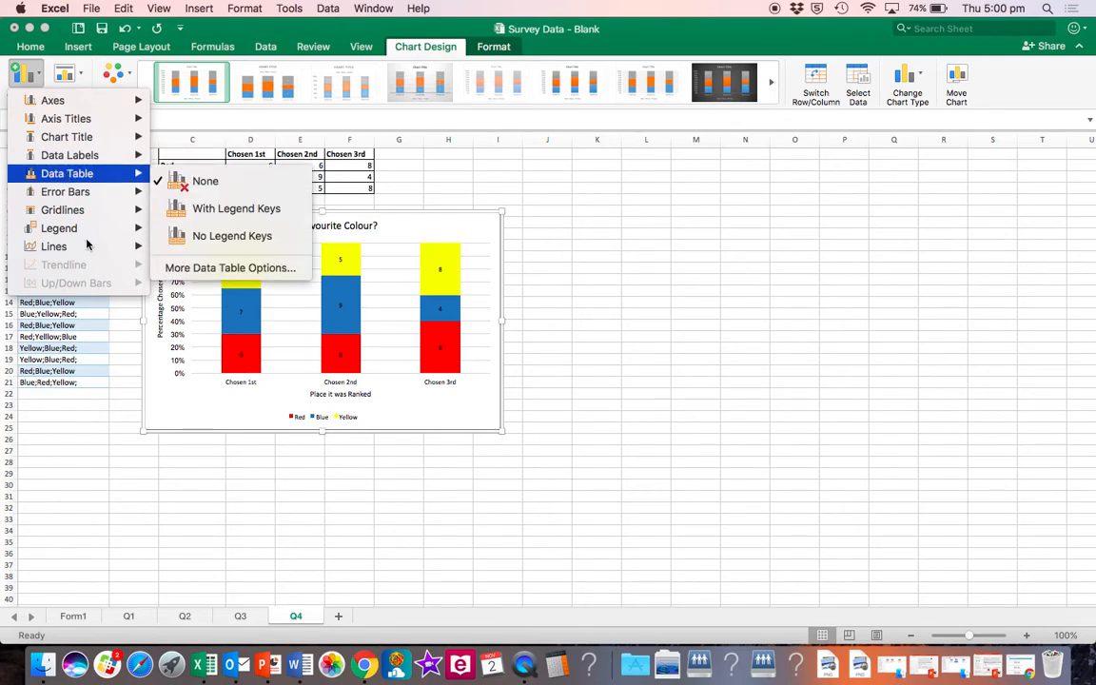
left_click(254, 480)
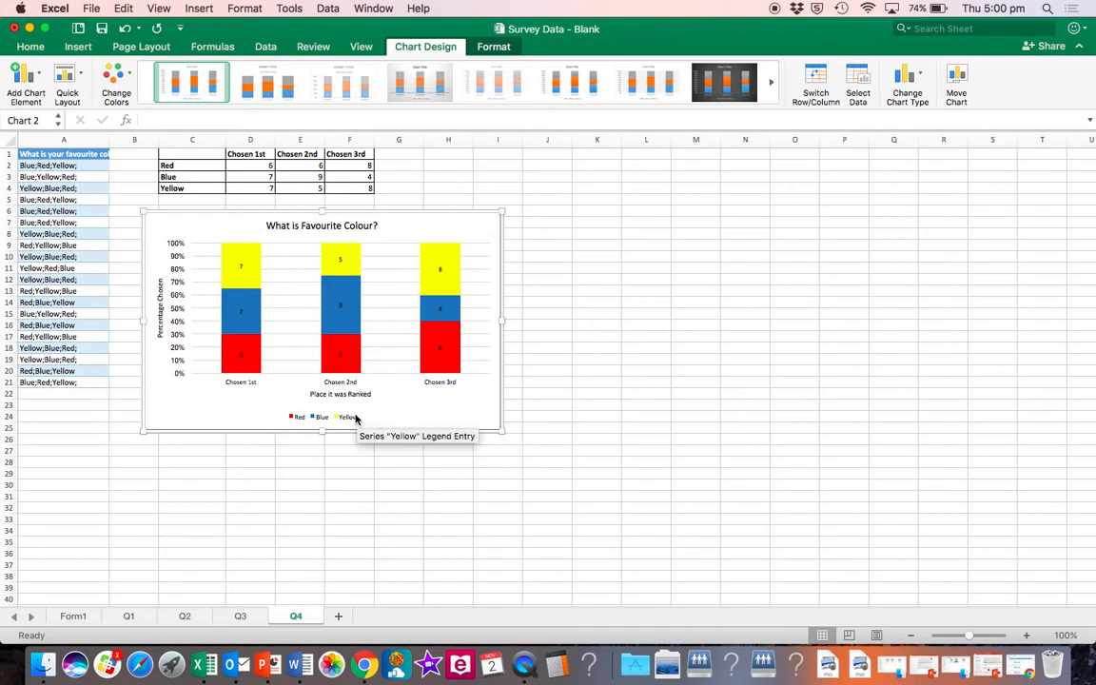
left_click(590, 246)
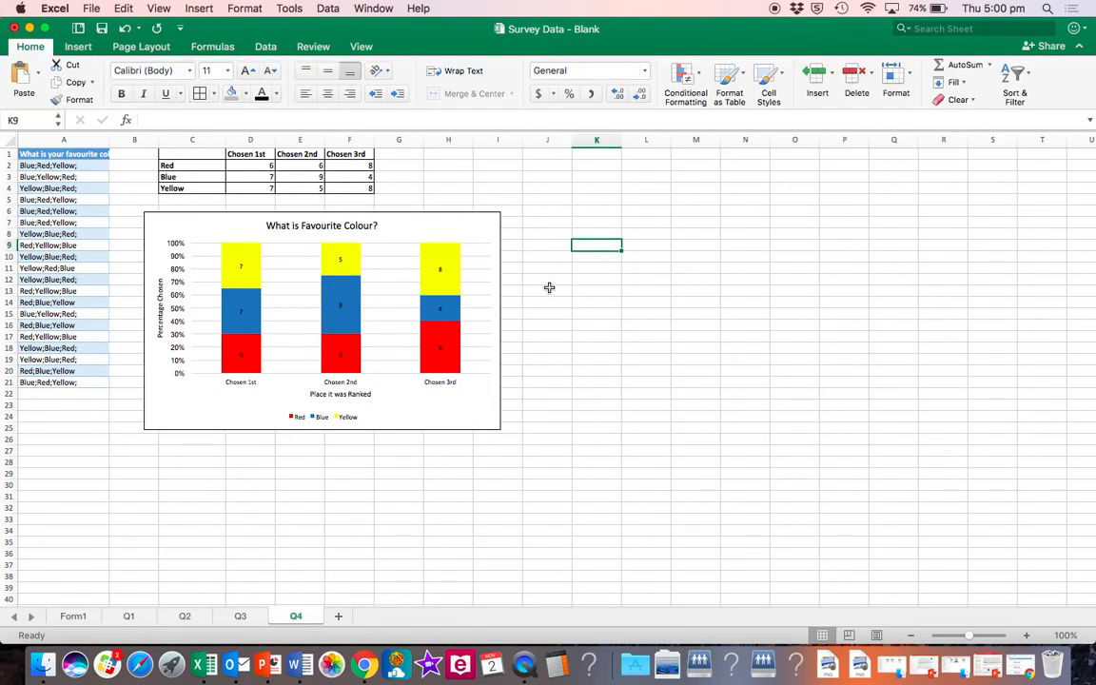